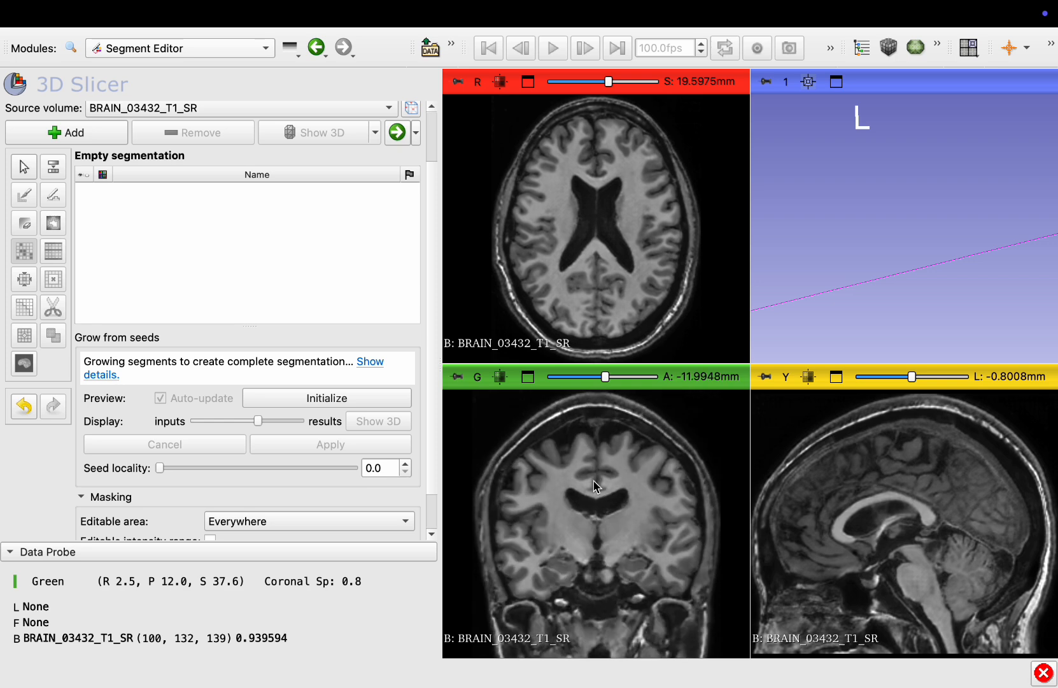
Step: Add a segment to the empty segmentation and name it ventricles
click(25, 127)
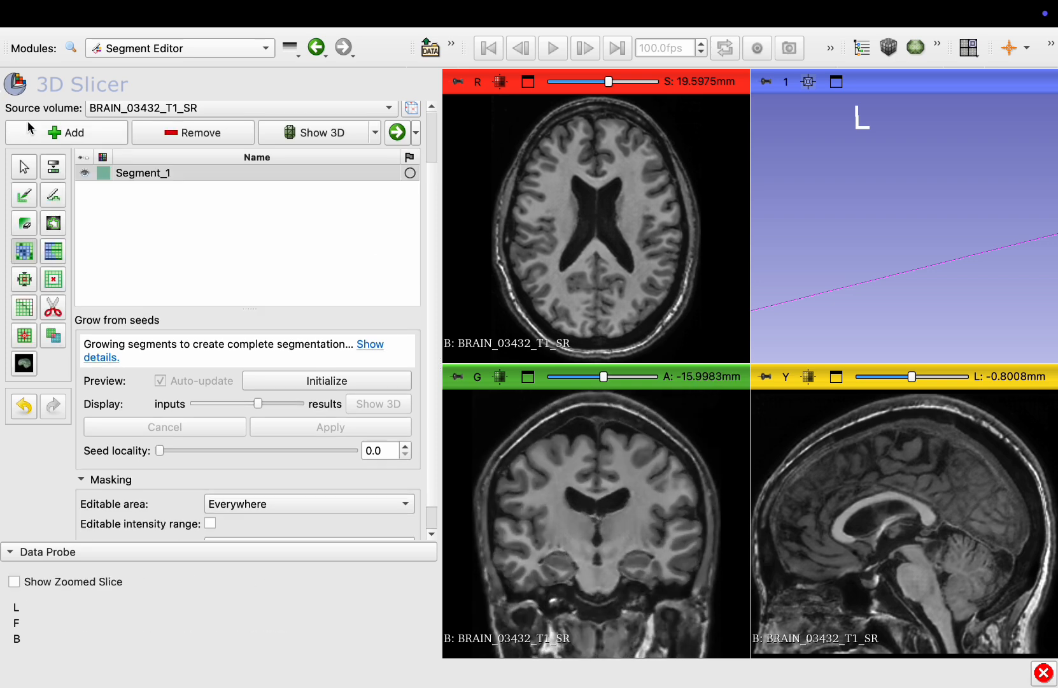
click(127, 174)
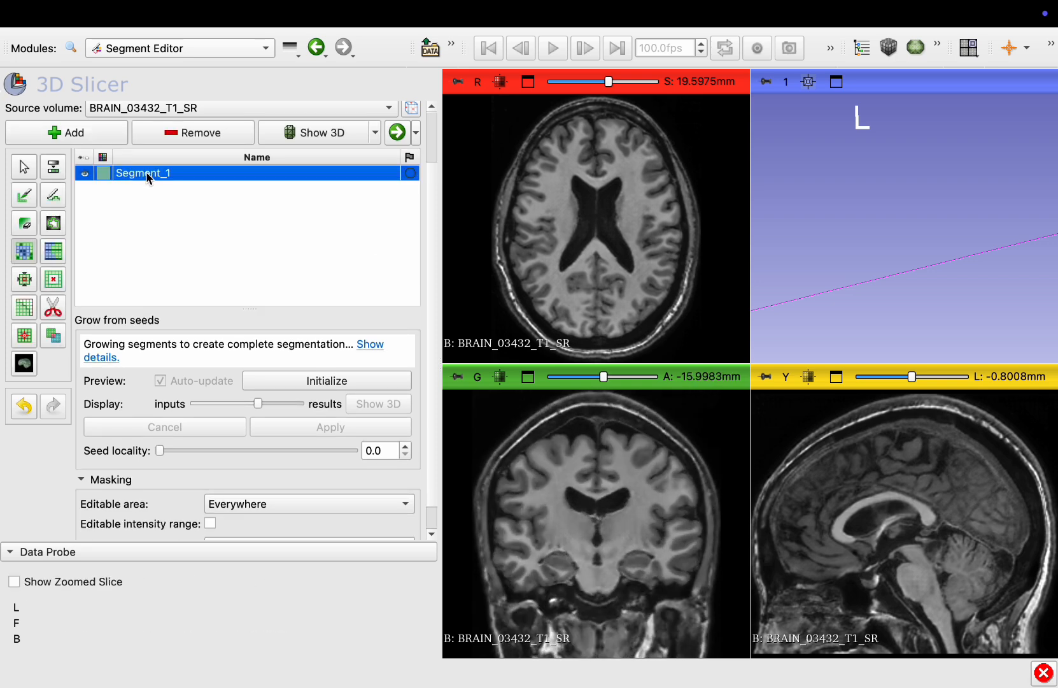
double_click(148, 173)
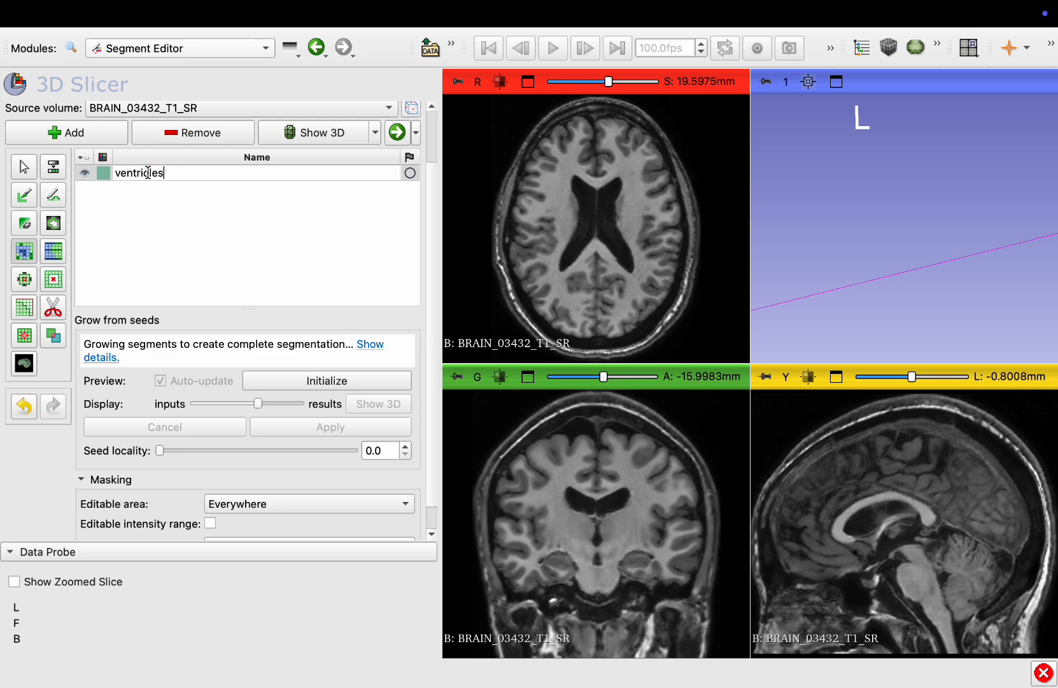
Step: Change the ventricles segment's colour to a purple of about #8d64ae
double_click(100, 175)
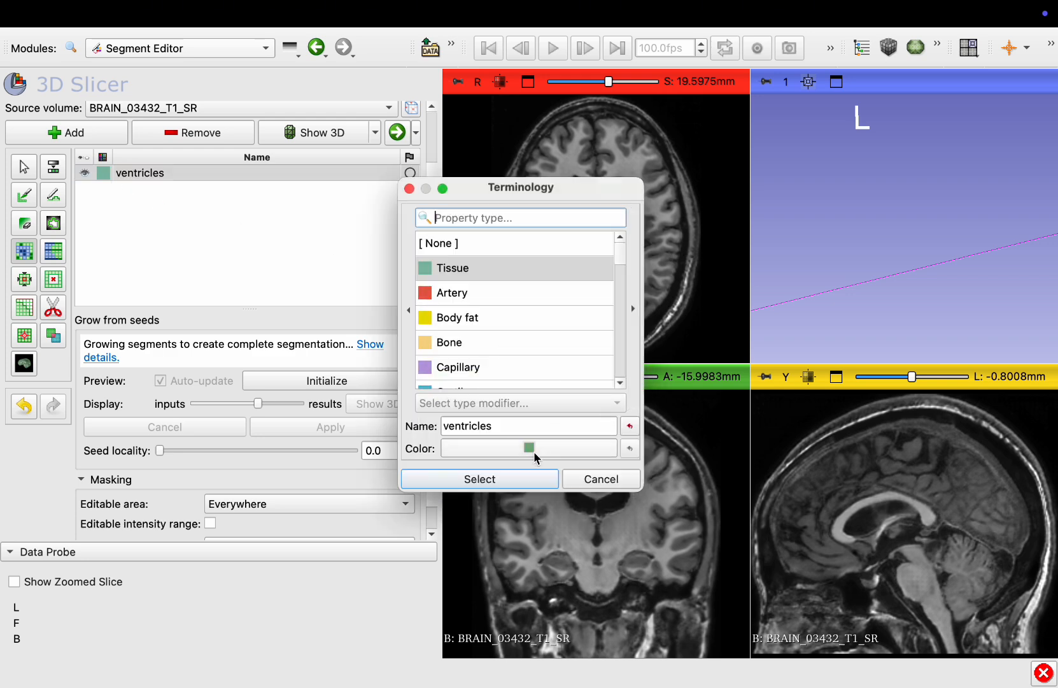
click(530, 448)
drag(653, 294, 591, 274)
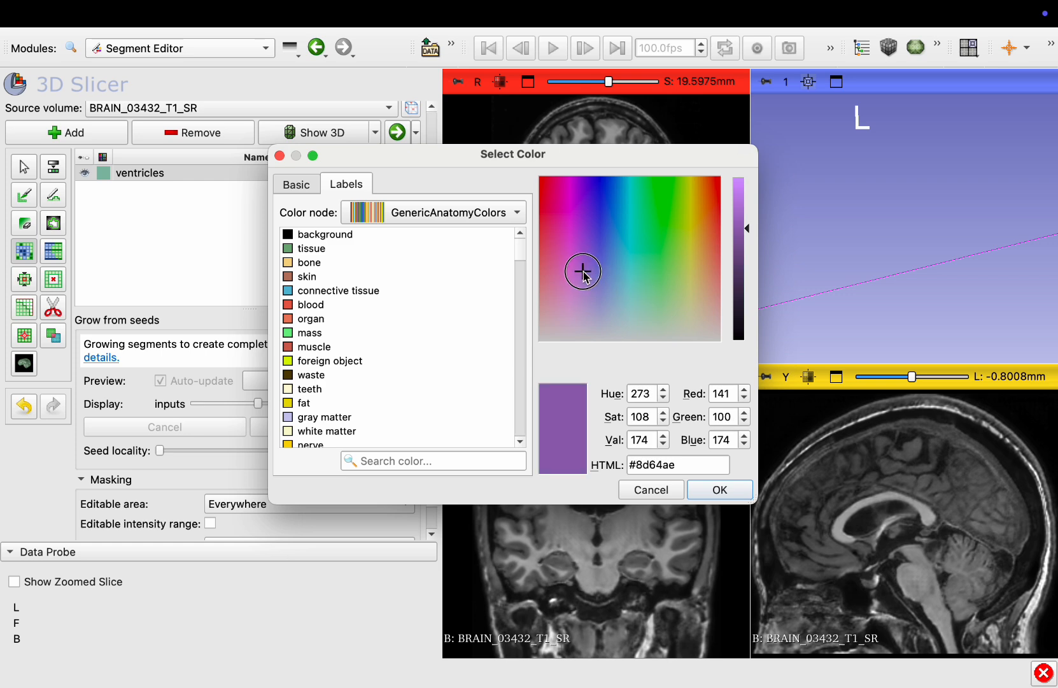
click(720, 490)
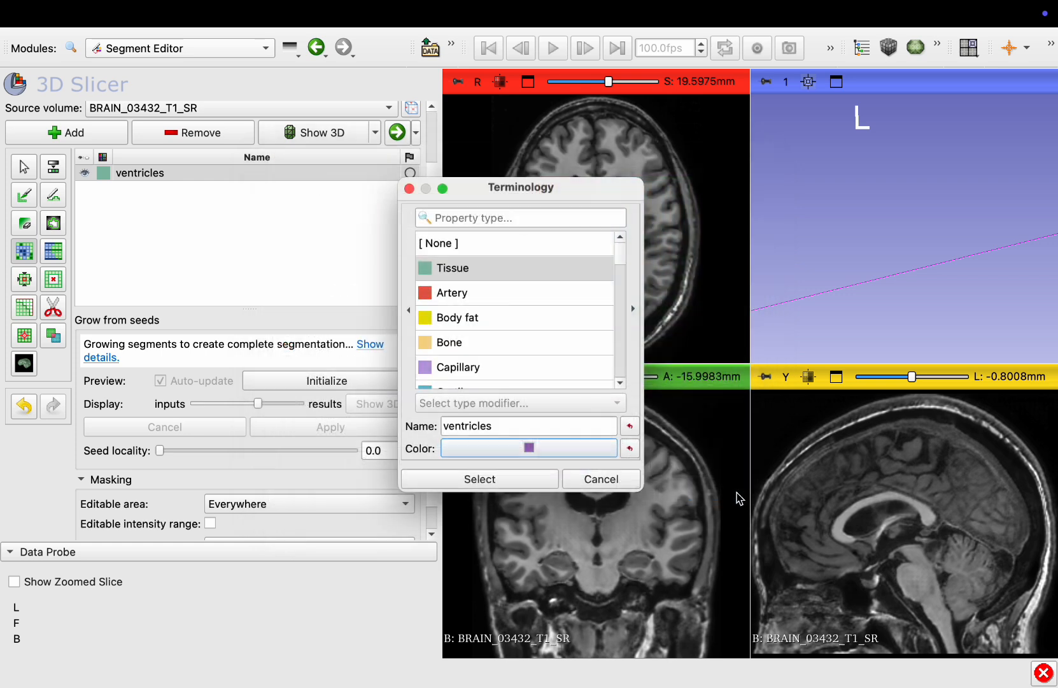
click(479, 479)
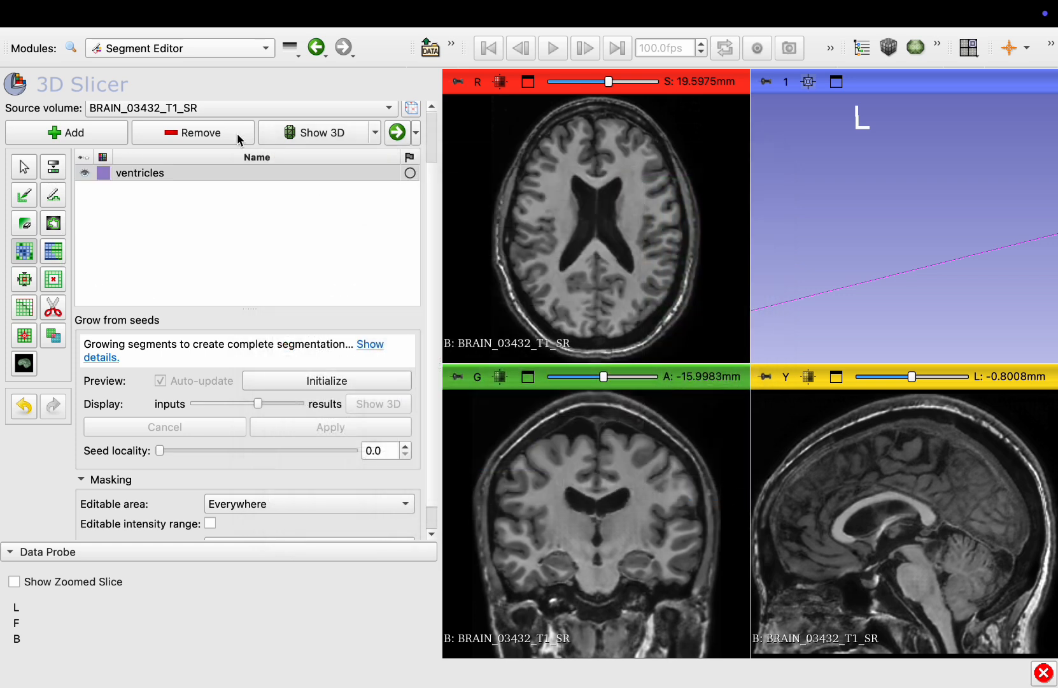
Step: In the enlarged axial view, set the threshold range to -1.52 to 0.13 and use it as the mask for editing
mouse_move(484, 80)
click(528, 82)
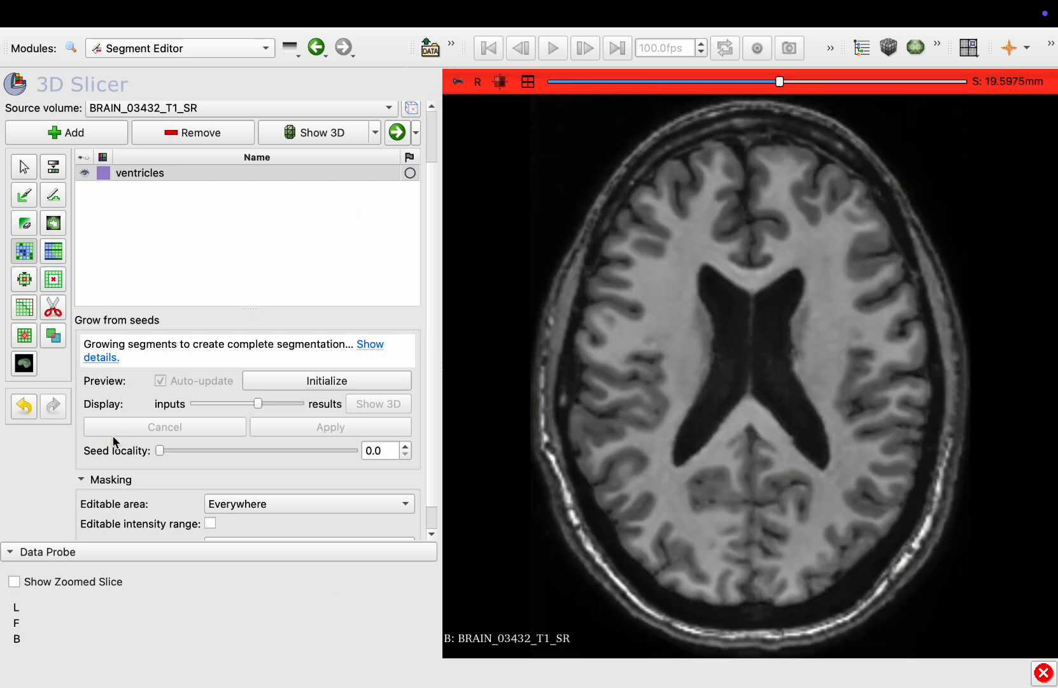
click(53, 167)
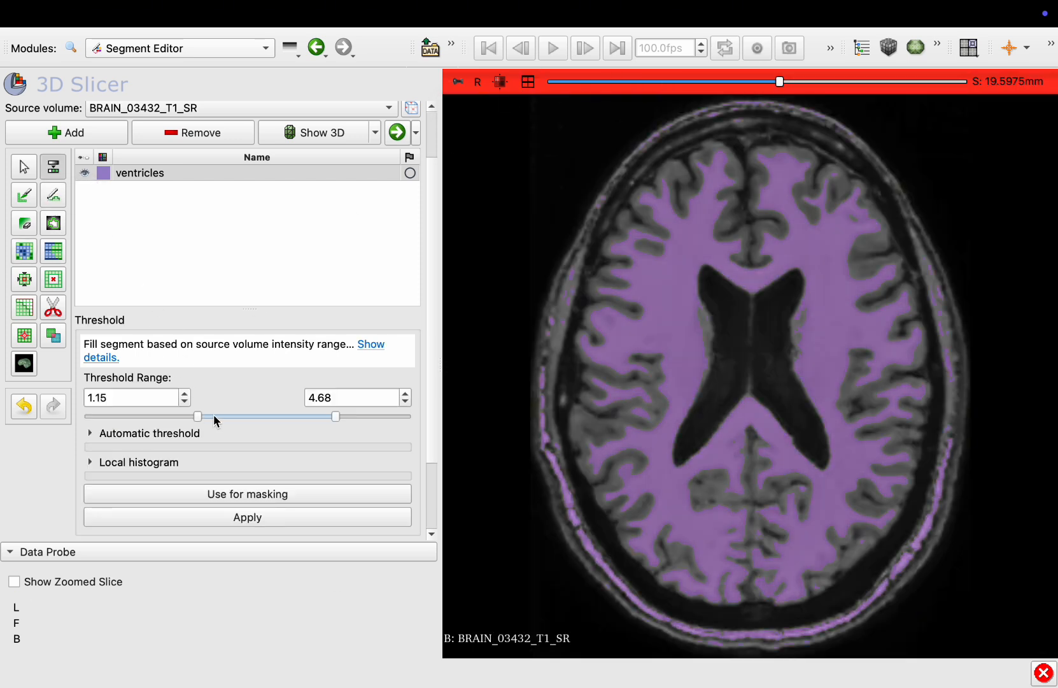
drag(214, 420, 110, 428)
drag(231, 423, 173, 429)
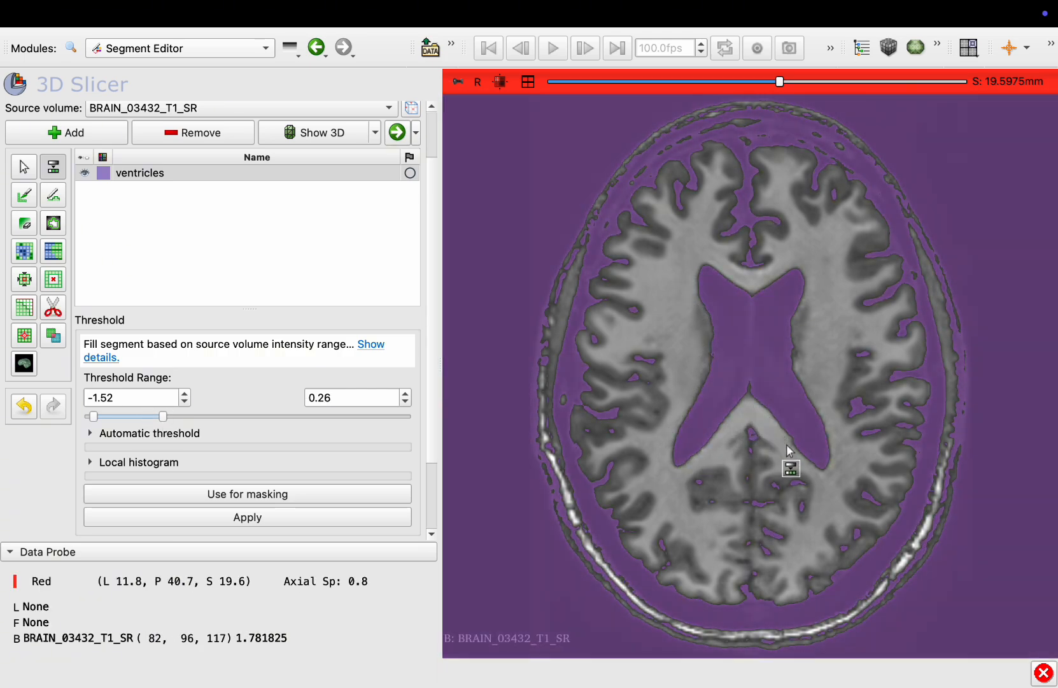
scroll(777, 357, up, 2)
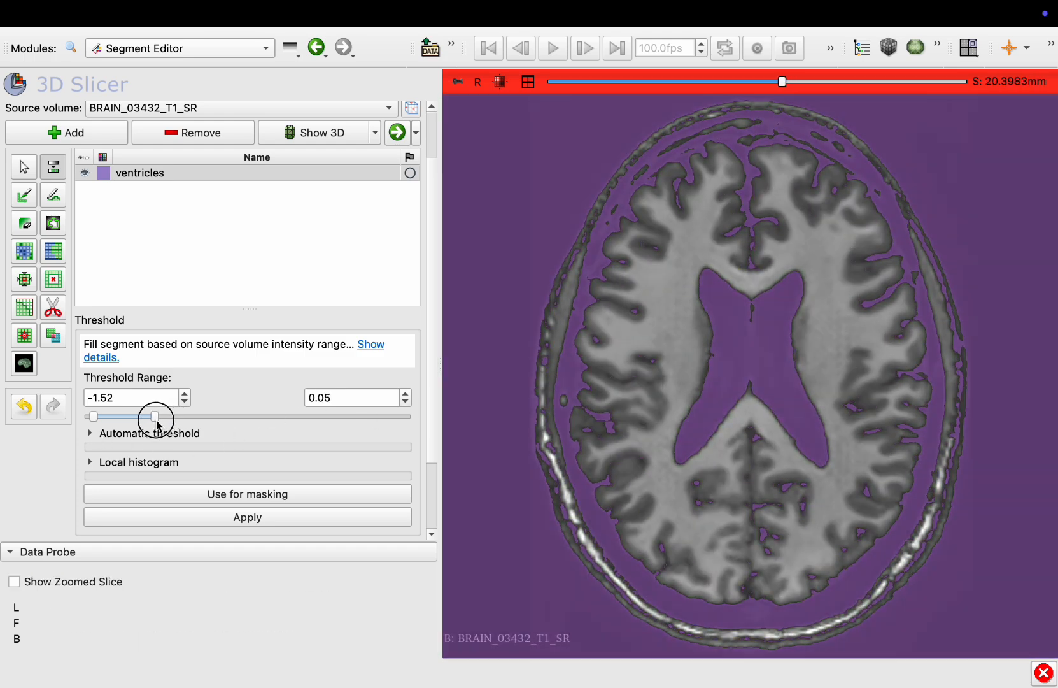
scroll(221, 414, down, 3)
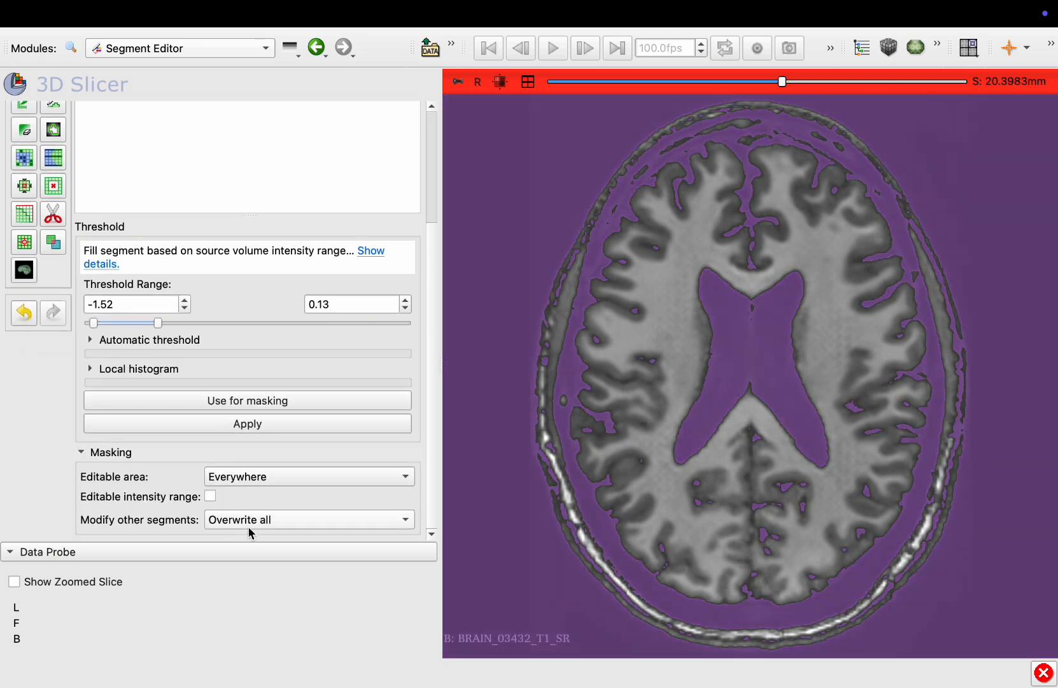
click(247, 401)
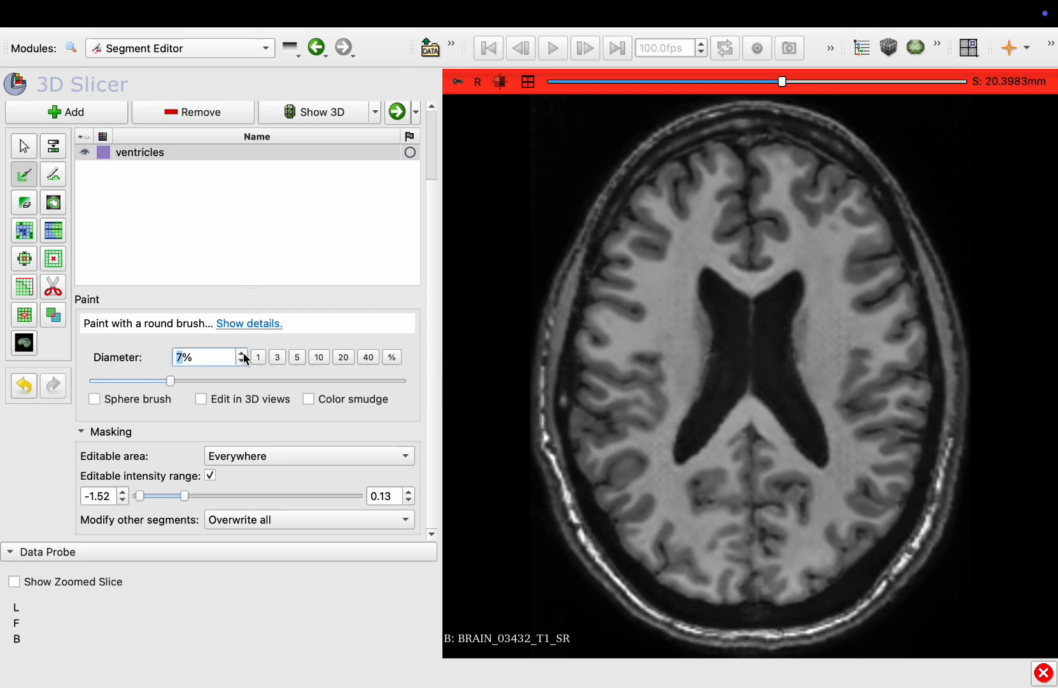
Step: Paint the lateral ventricles on the axial slice at S 20.4 mm with a 7% round brush
click(714, 290)
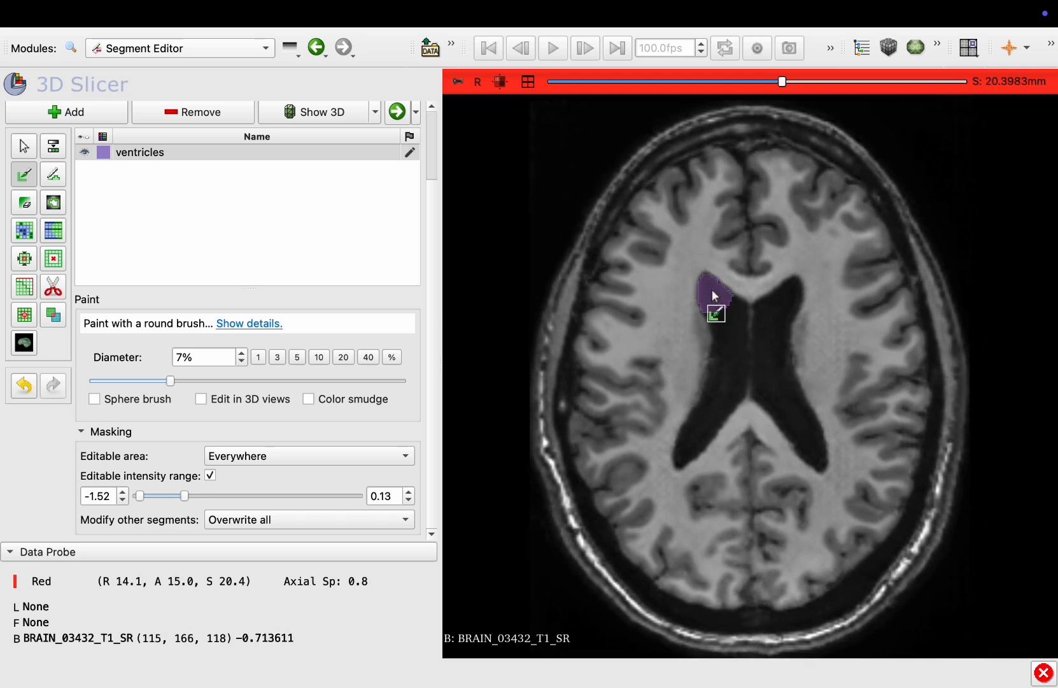
mouse_move(719, 303)
mouse_down()
mouse_move(733, 344)
mouse_move(688, 456)
mouse_up()
mouse_move(791, 288)
mouse_down()
mouse_move(781, 354)
mouse_move(820, 442)
mouse_move(768, 378)
mouse_move(799, 307)
mouse_move(771, 349)
mouse_move(806, 444)
mouse_move(786, 392)
mouse_move(717, 298)
mouse_move(736, 373)
mouse_move(678, 454)
mouse_move(722, 359)
mouse_move(718, 312)
mouse_up()
Step: Paint both lateral ventricles on the higher axial slices at about S 26.0 mm and S 29.2 mm
scroll(781, 322, up, 2)
scroll(731, 353, up, 5)
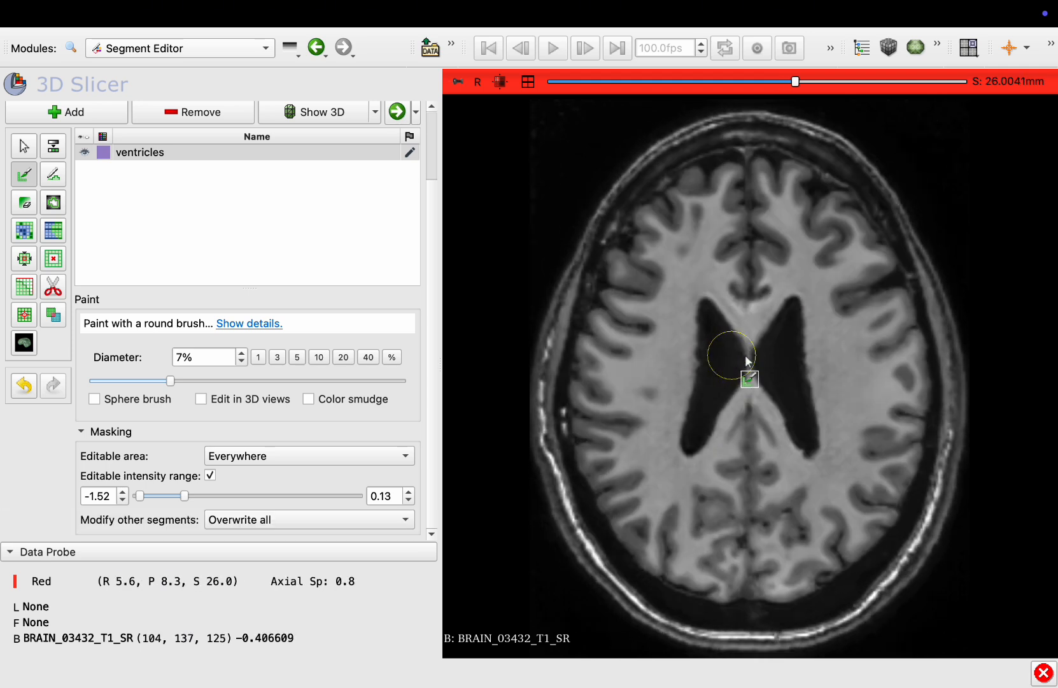
mouse_move(791, 309)
mouse_down()
mouse_move(772, 375)
mouse_move(803, 444)
mouse_move(795, 312)
mouse_move(746, 352)
mouse_move(733, 349)
mouse_move(691, 446)
mouse_move(723, 343)
mouse_move(676, 416)
mouse_up()
scroll(722, 342, up, 4)
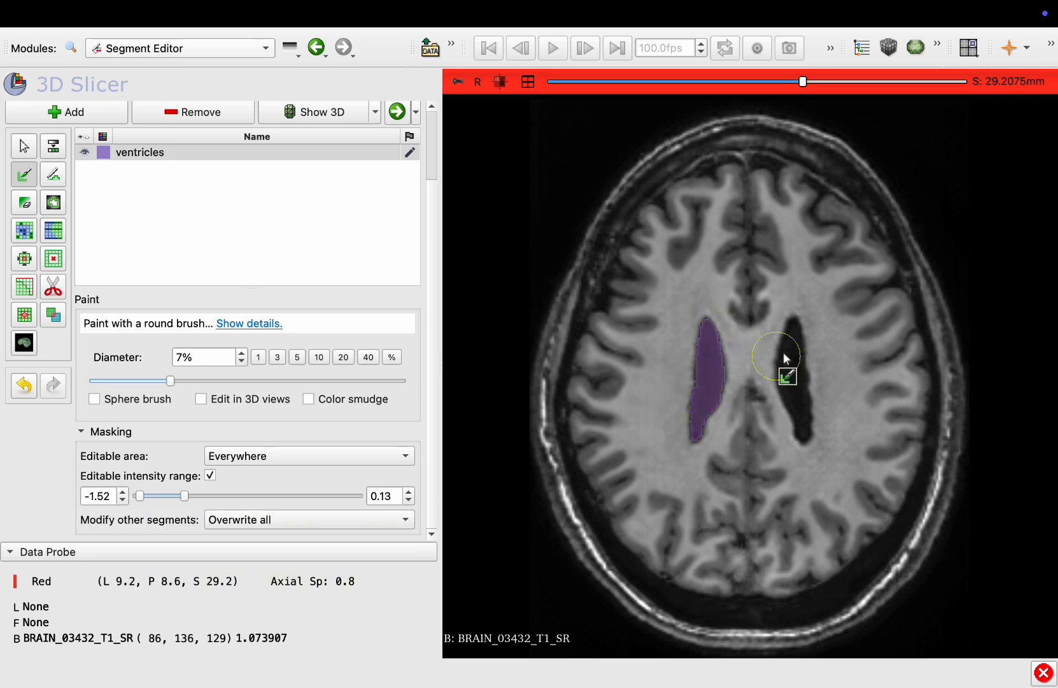
drag(798, 327, 815, 431)
Step: Paint the frontal horns and both posterior parts of the ventricles on the axial slice at S 10.8 mm
scroll(816, 431, down, 20)
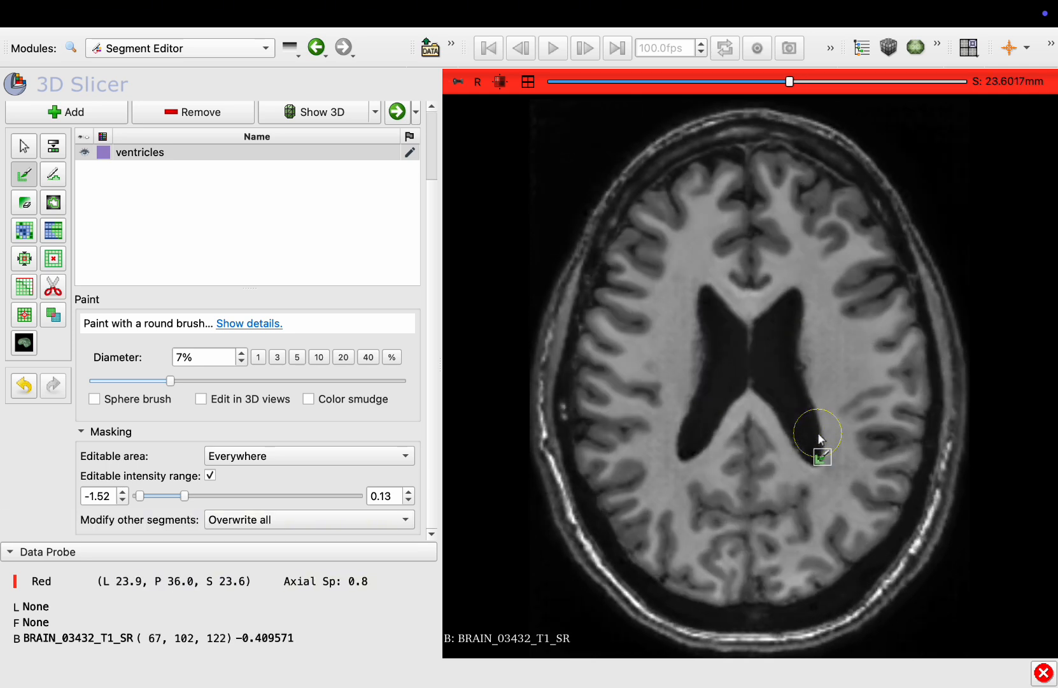
mouse_move(795, 247)
mouse_down()
mouse_move(780, 354)
mouse_move(707, 259)
mouse_move(749, 331)
mouse_move(784, 278)
mouse_up()
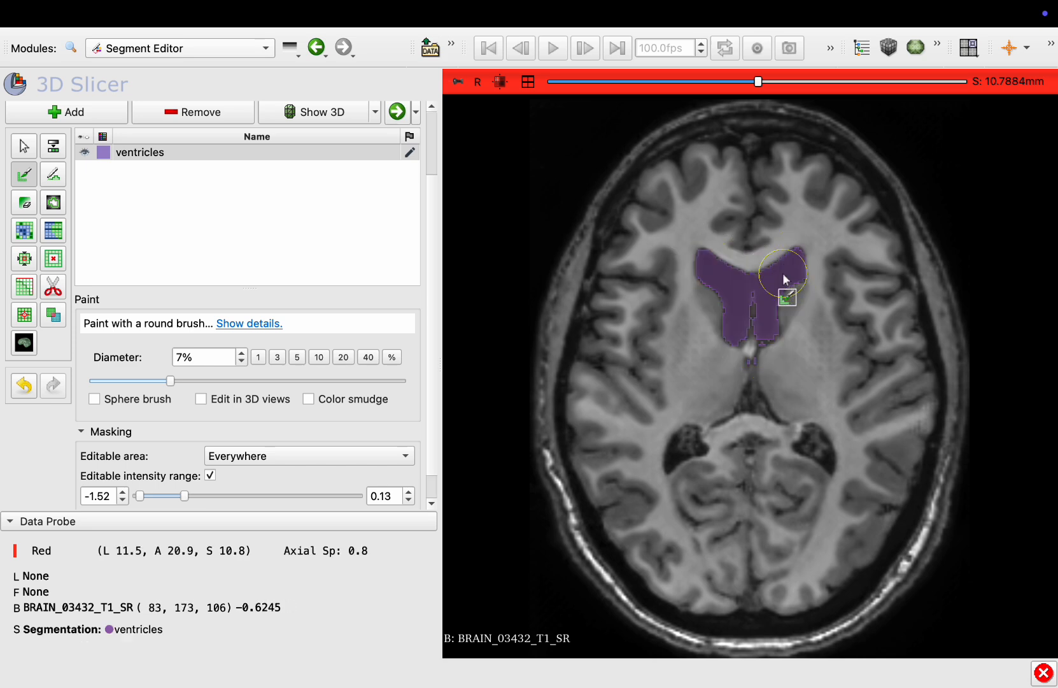
drag(816, 439, 829, 457)
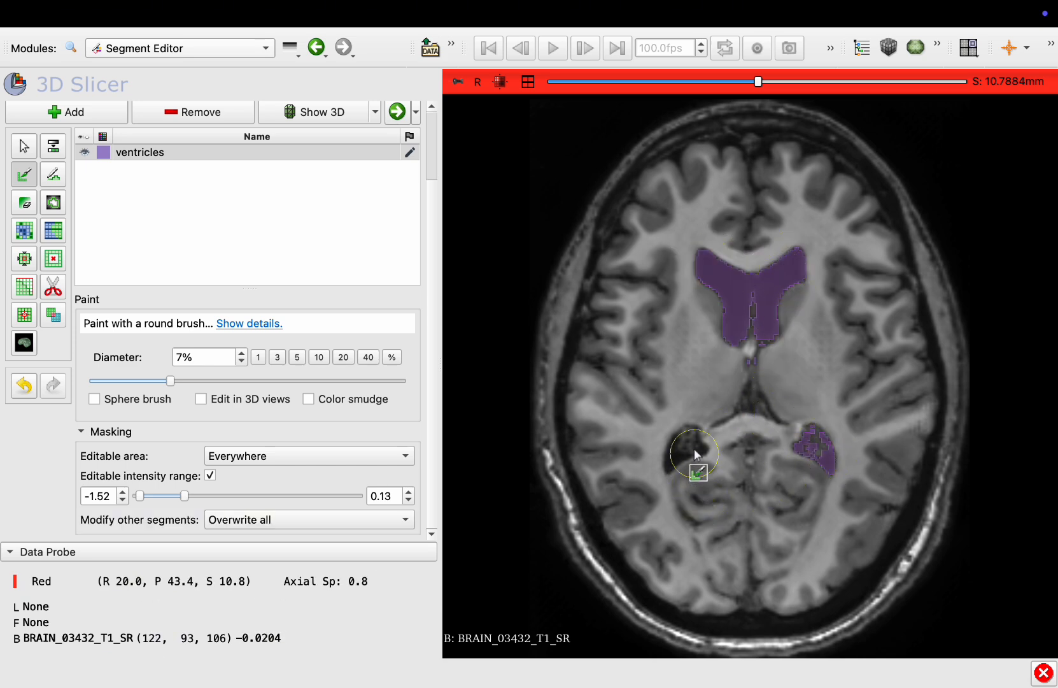
mouse_move(688, 442)
mouse_down()
mouse_move(678, 457)
mouse_move(733, 417)
mouse_move(782, 405)
mouse_up()
Step: Paint both posterior ventricle areas and the frontal horns on the axial slice at S 3.6 mm
scroll(782, 405, down, 8)
scroll(781, 405, down, 1)
drag(844, 429, 841, 482)
middle_drag(842, 482, 831, 460)
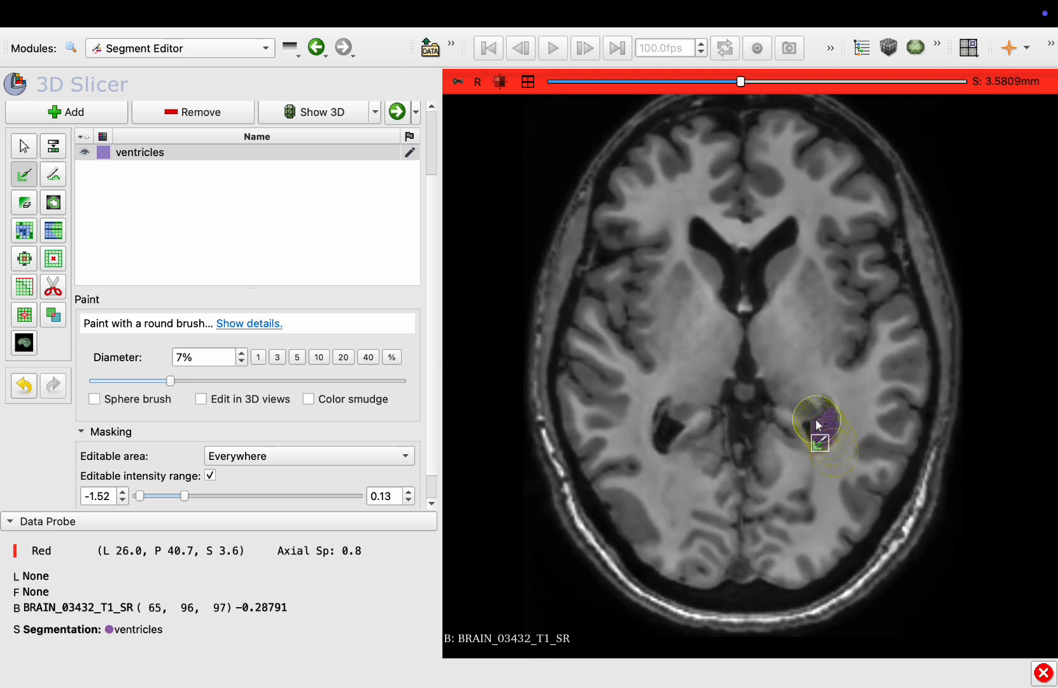
drag(676, 437, 677, 426)
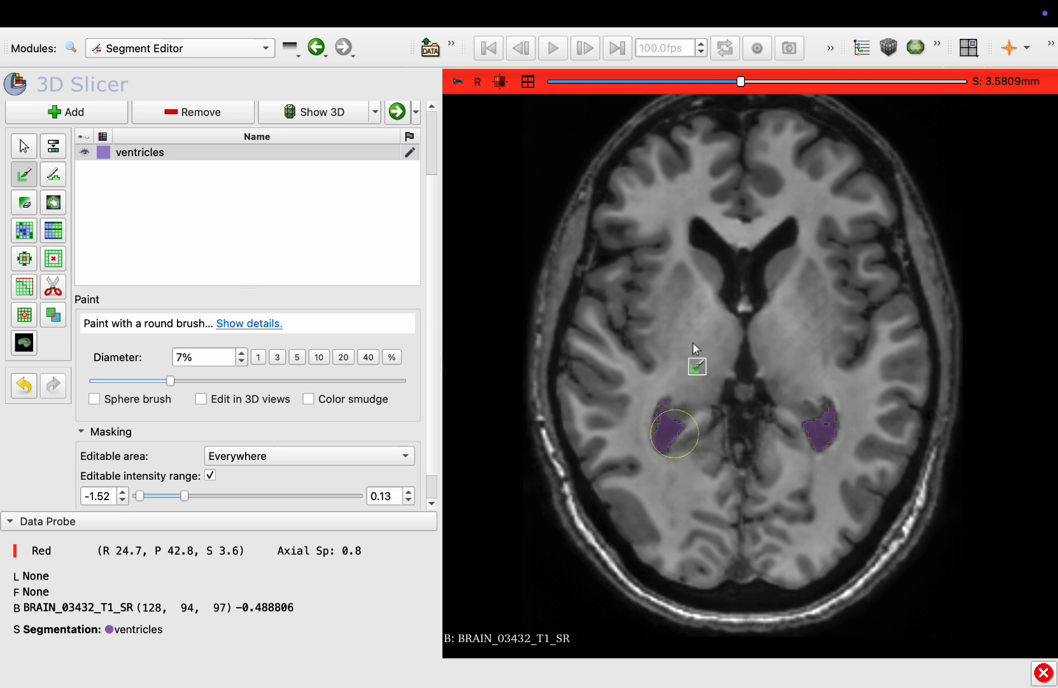
mouse_move(695, 239)
mouse_down()
mouse_move(723, 298)
mouse_move(747, 290)
mouse_move(788, 236)
mouse_move(778, 232)
mouse_move(754, 298)
mouse_move(721, 243)
mouse_move(742, 298)
mouse_up()
Step: Paint the ventricle areas, including both posterior parts, on the axial slice at S 5.2 mm
scroll(775, 263, up, 2)
drag(805, 430, 816, 449)
drag(668, 451, 669, 439)
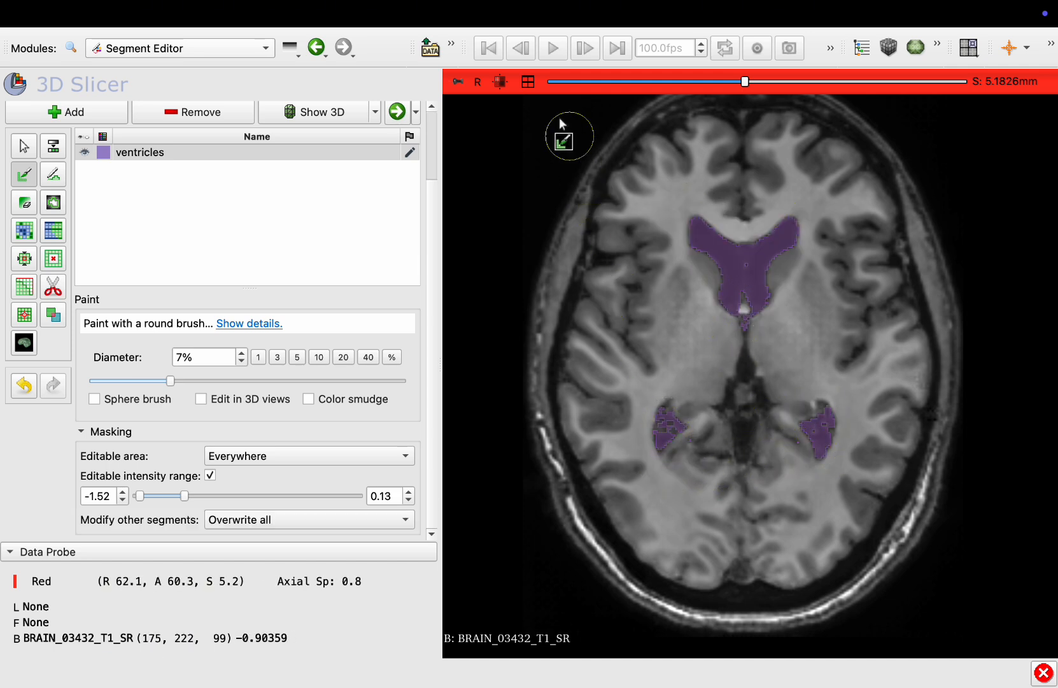
Step: Enlarge the coronal view and paint the ventricles on the slices at A -16.0 mm and A -24.8 mm
click(528, 82)
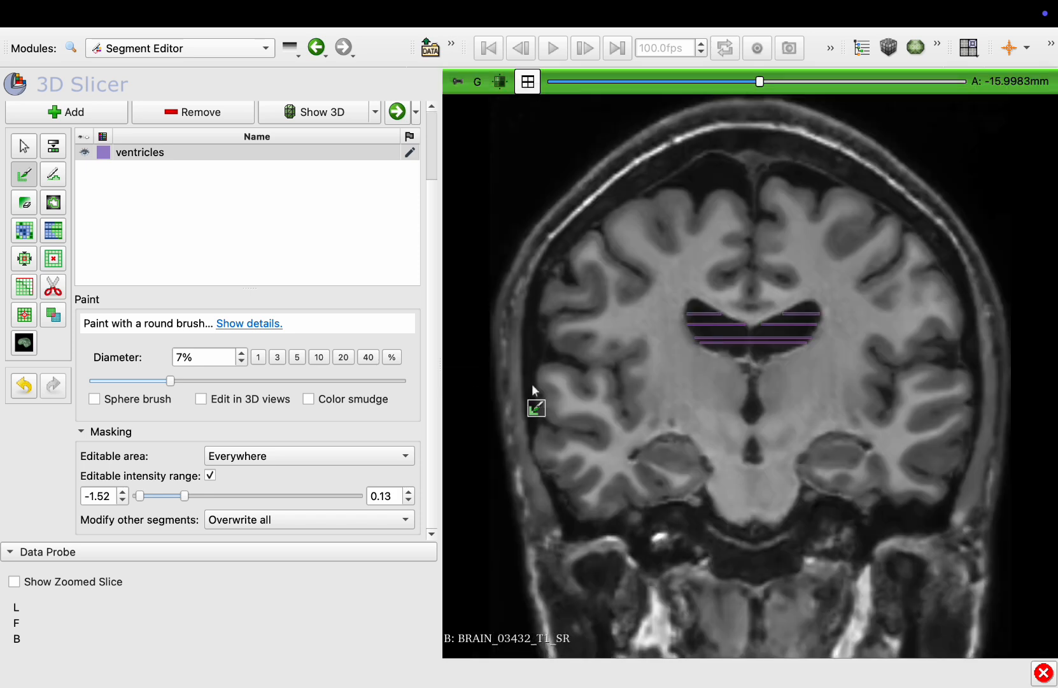
click(528, 376)
mouse_move(689, 308)
mouse_down()
mouse_move(761, 354)
mouse_move(815, 307)
mouse_move(767, 335)
mouse_move(683, 337)
mouse_move(756, 422)
mouse_up()
scroll(756, 420, down, 9)
scroll(756, 418, down, 2)
mouse_move(682, 323)
mouse_down()
mouse_move(756, 402)
mouse_move(775, 359)
mouse_move(818, 319)
mouse_up()
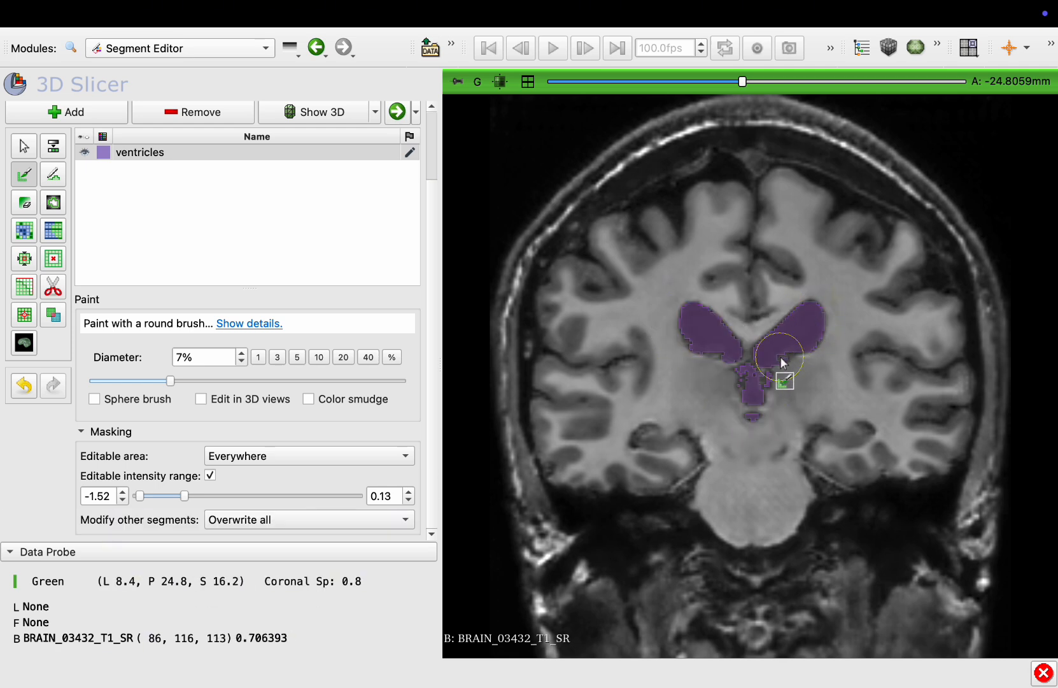
Step: Paint the lateral ventricles and the midline ventricle below them on coronal slices up to A -16.8 mm
scroll(783, 364, up, 3)
mouse_move(769, 351)
mouse_down()
mouse_move(751, 414)
mouse_move(708, 324)
mouse_move(729, 344)
mouse_move(676, 302)
mouse_move(778, 356)
mouse_move(820, 322)
mouse_move(749, 415)
mouse_move(751, 445)
mouse_up()
scroll(729, 344, up, 2)
scroll(726, 339, up, 5)
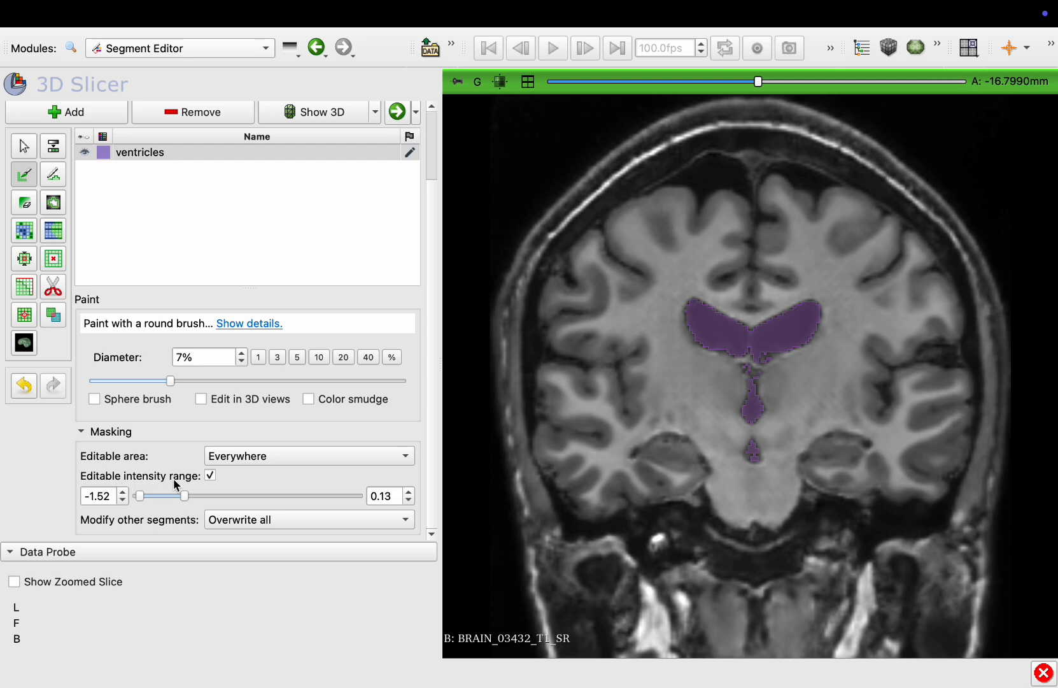
Step: Try painting a ventricle at A -21.6 mm without the editable intensity range, undo the stroke and re-enable the range
click(211, 476)
scroll(759, 339, down, 6)
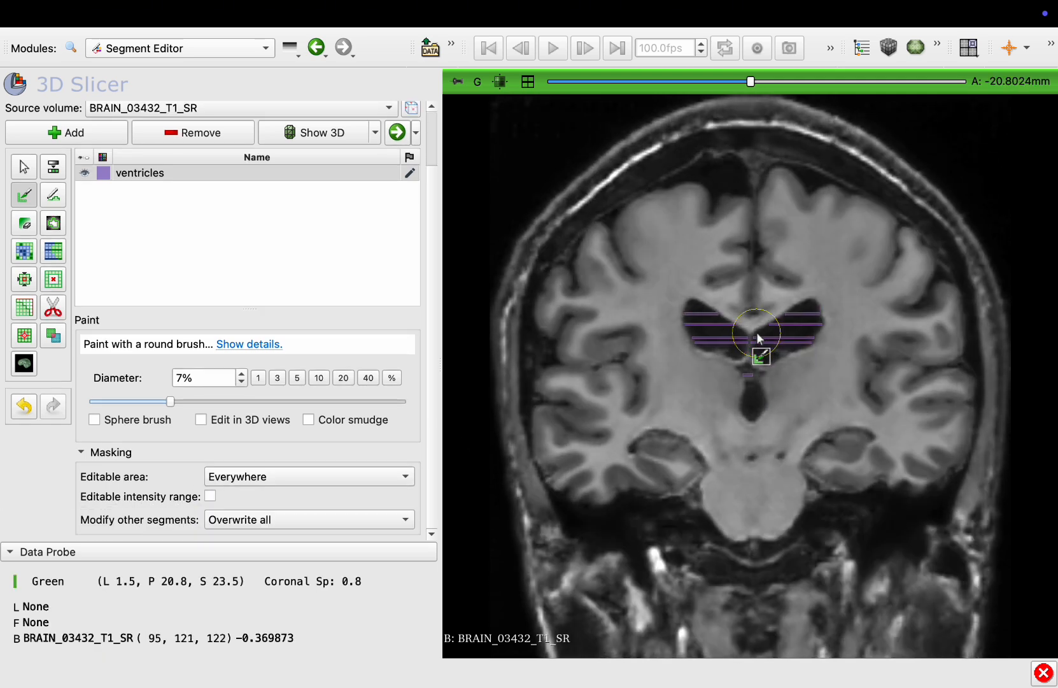
mouse_move(793, 322)
mouse_down()
mouse_move(814, 307)
mouse_move(804, 360)
mouse_up()
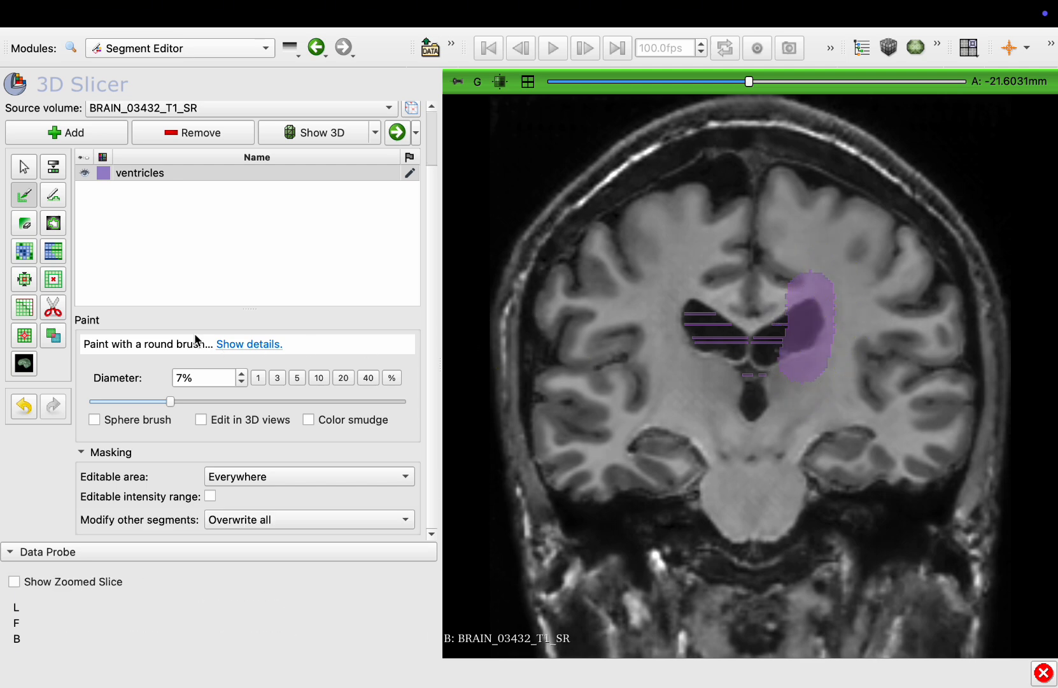
click(23, 406)
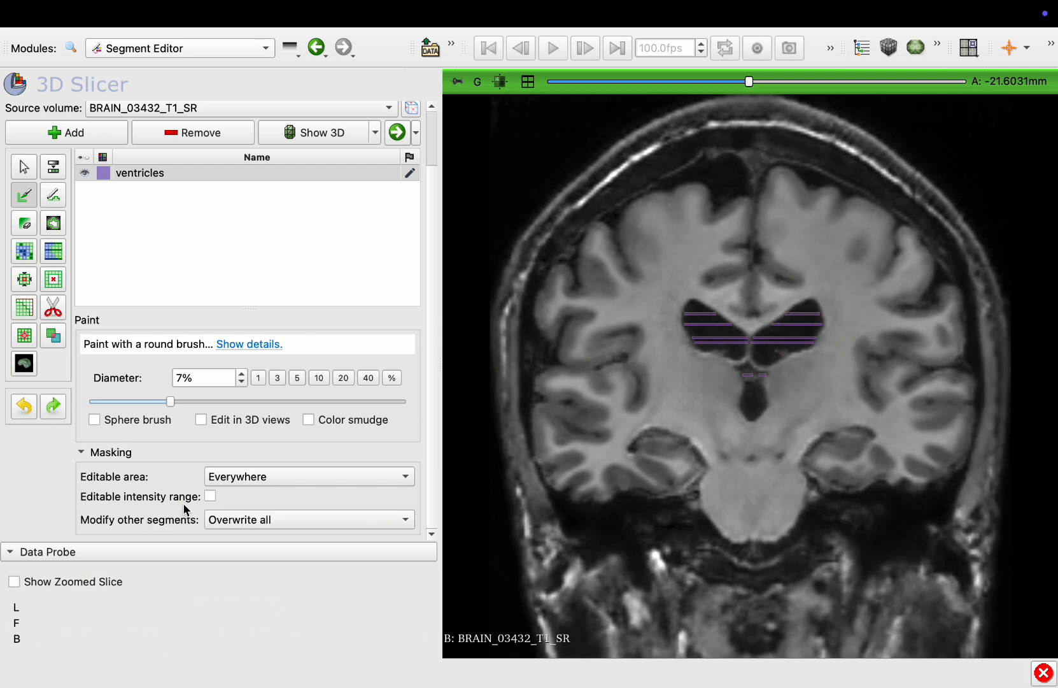
click(211, 497)
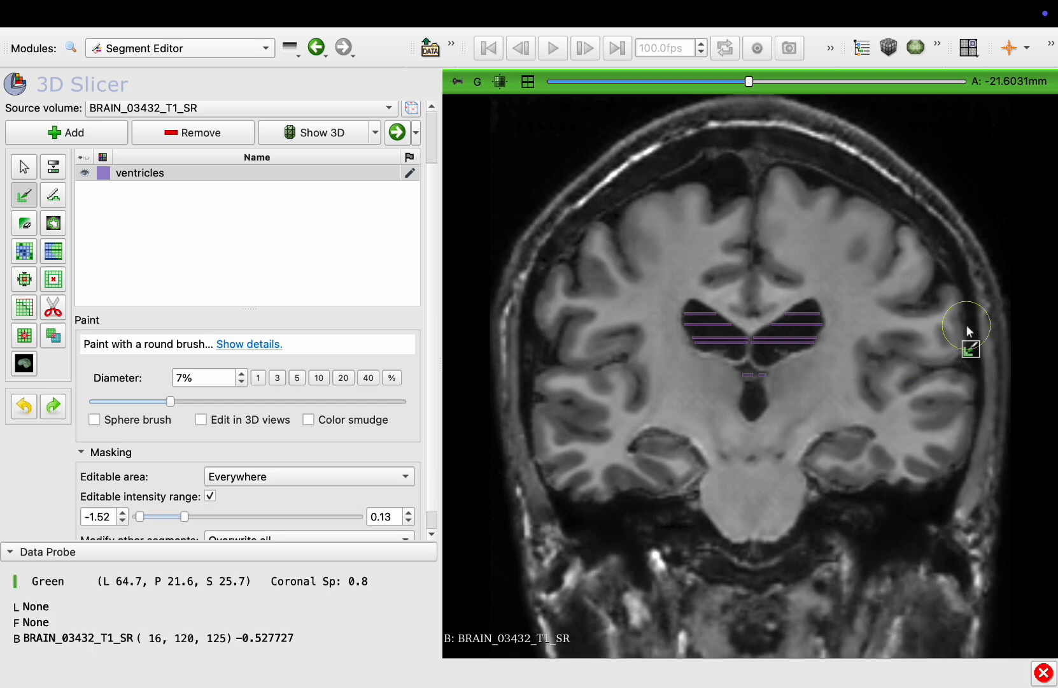
Step: Paint both lateral ventricles on further coronal slices, including the one at A -9.6 mm, with intensity masking on
mouse_move(824, 304)
mouse_down()
mouse_move(754, 369)
mouse_move(765, 396)
mouse_move(693, 309)
mouse_move(712, 344)
mouse_move(853, 329)
mouse_move(708, 339)
mouse_move(697, 314)
mouse_up()
scroll(767, 355, up, 14)
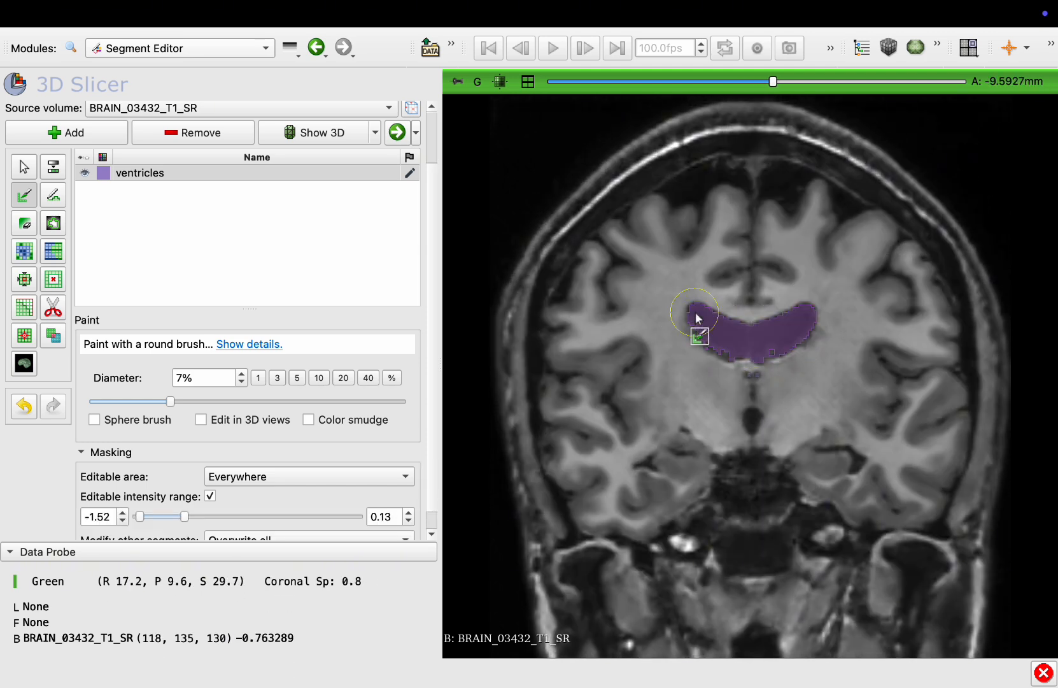
scroll(716, 332, up, 6)
mouse_move(803, 314)
mouse_down()
mouse_move(744, 355)
mouse_move(697, 319)
mouse_up()
Step: Paint both lateral ventricles on the anterior coronal slices at A 0.0 mm and A 5.6 mm
scroll(699, 318, up, 7)
mouse_move(799, 320)
mouse_down()
mouse_move(777, 406)
mouse_move(718, 328)
mouse_move(739, 363)
mouse_move(740, 405)
mouse_up()
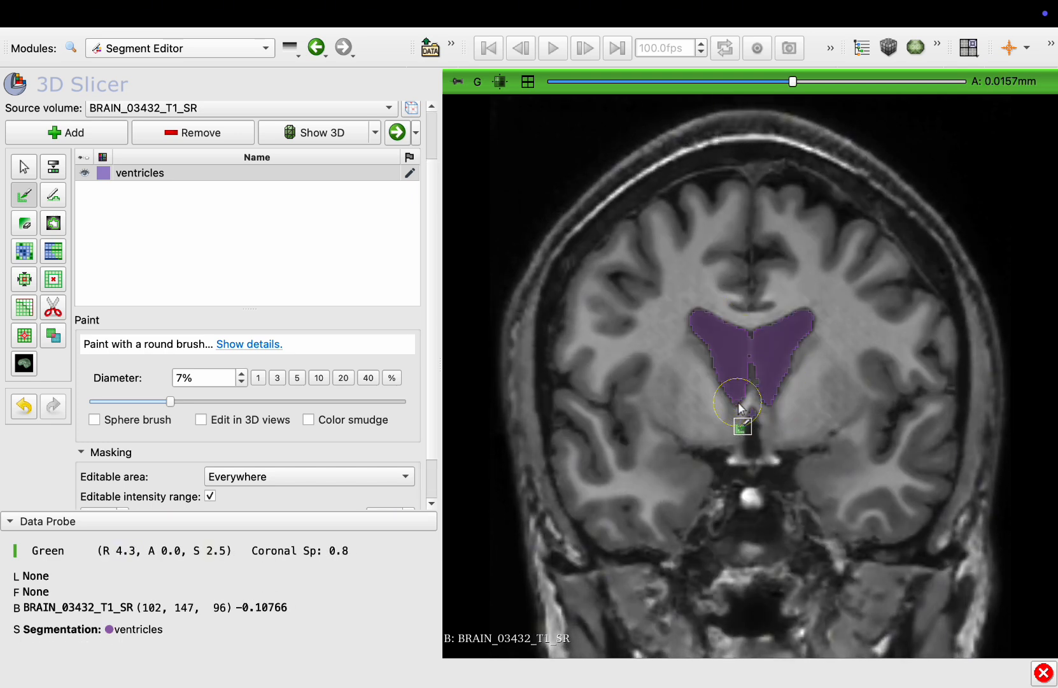
scroll(772, 380, up, 7)
mouse_move(802, 333)
mouse_down()
mouse_move(740, 359)
mouse_move(733, 406)
mouse_move(788, 391)
mouse_move(785, 407)
mouse_move(768, 412)
mouse_move(714, 385)
mouse_up()
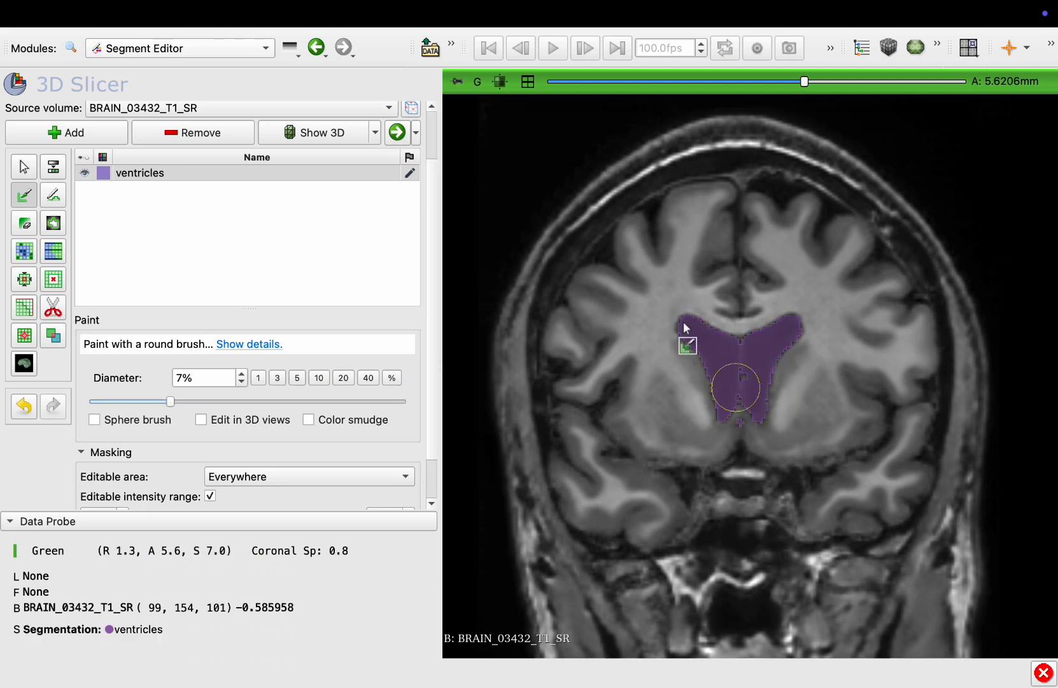
Step: Enlarge the sagittal view and paint the whole lateral ventricle on the slice at L 8.0 mm
click(527, 84)
click(836, 376)
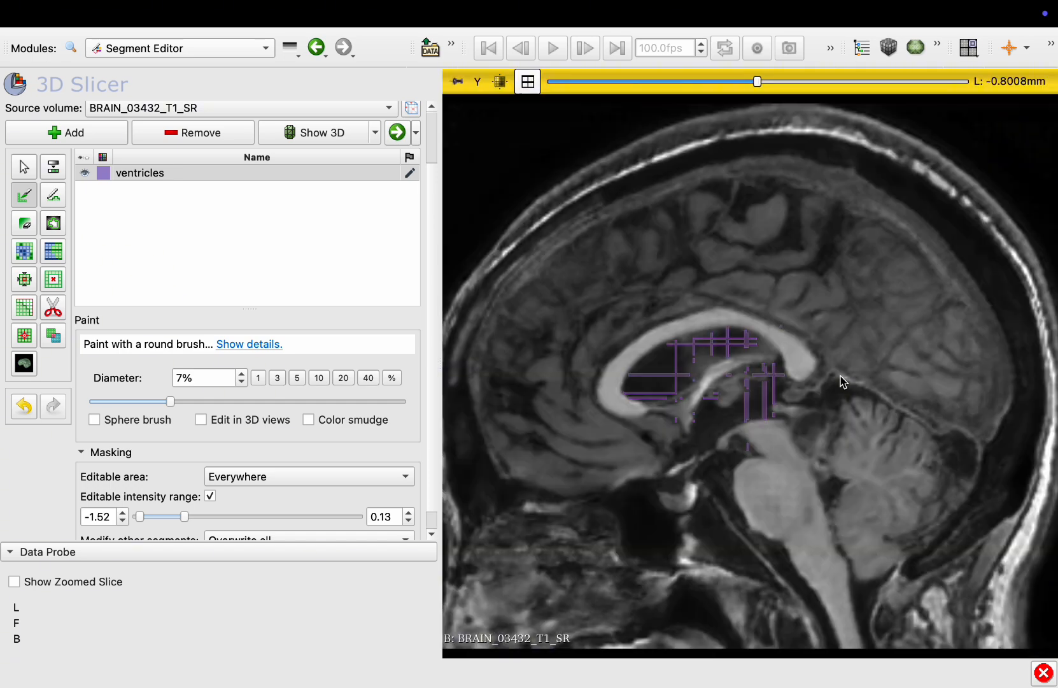
scroll(874, 370, up, 10)
mouse_move(665, 420)
mouse_down()
mouse_move(643, 407)
mouse_move(742, 353)
mouse_move(793, 357)
mouse_move(623, 374)
mouse_up()
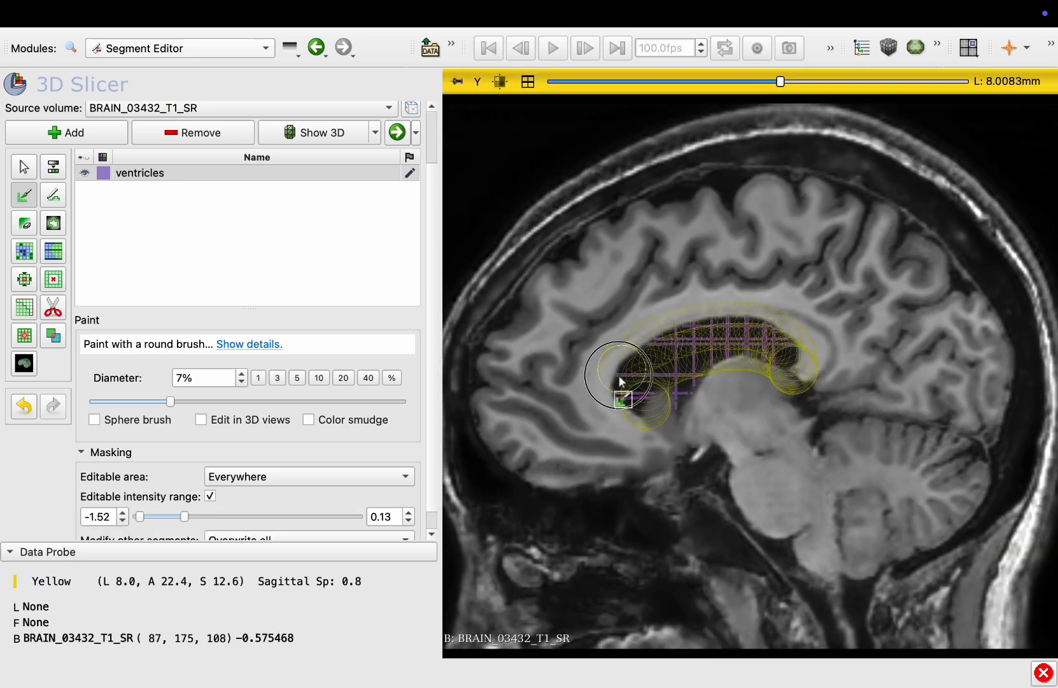
drag(685, 396, 748, 363)
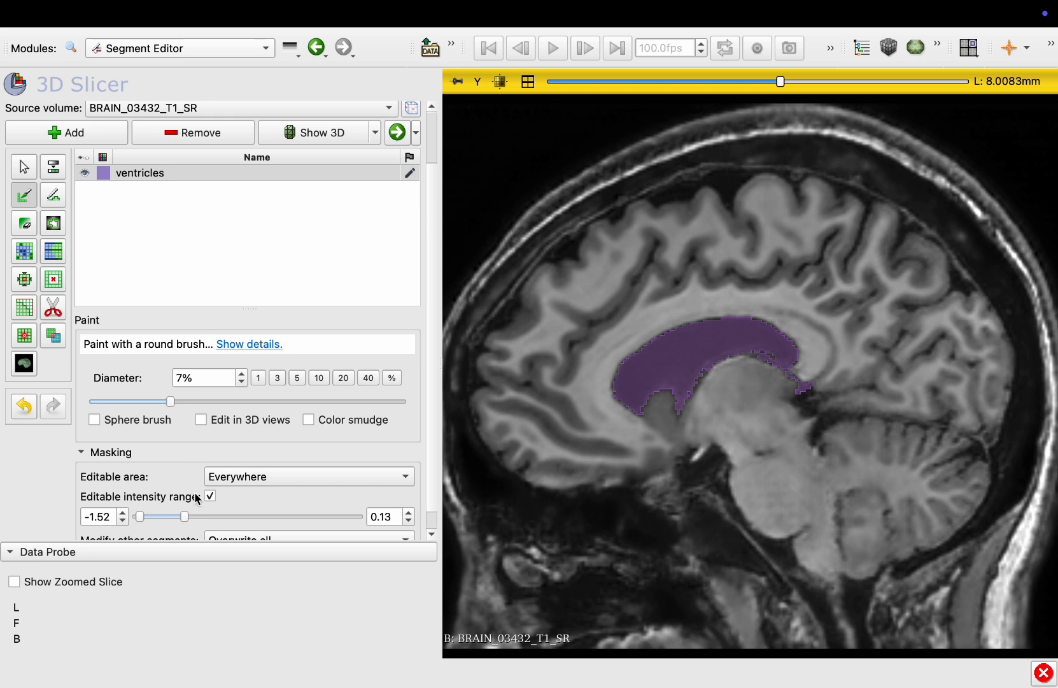
Step: Try painting the lateral ventricle at L 12.8 mm without the editable intensity range, undo the stroke and re-enable the range
click(211, 496)
scroll(785, 430, up, 6)
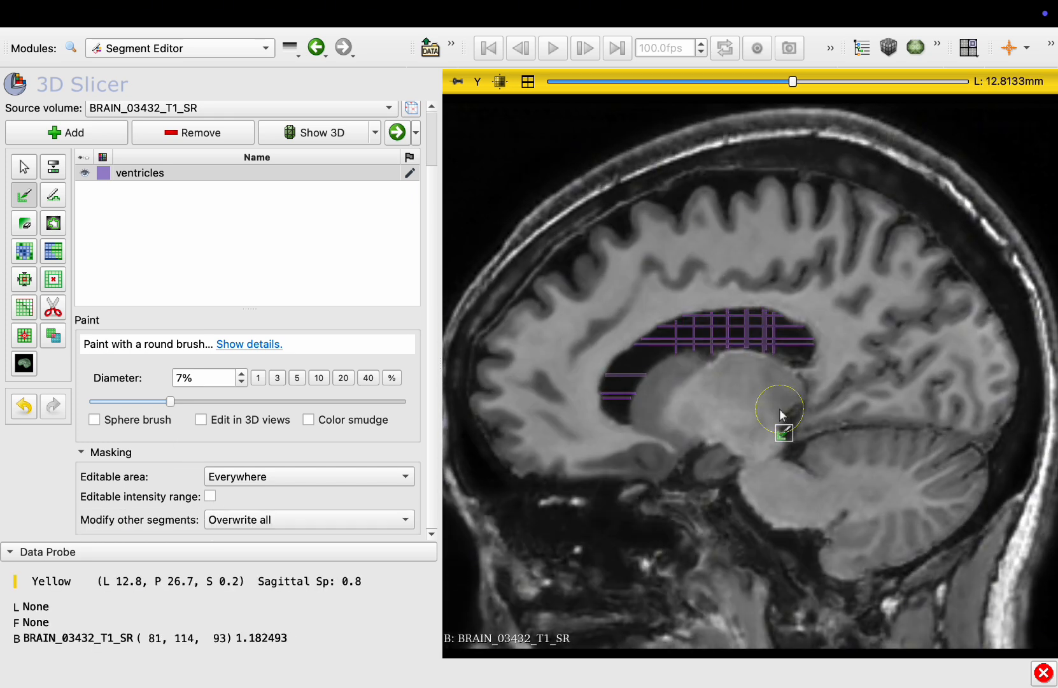
mouse_move(794, 359)
mouse_down()
mouse_move(669, 350)
mouse_move(623, 385)
mouse_move(615, 417)
mouse_up()
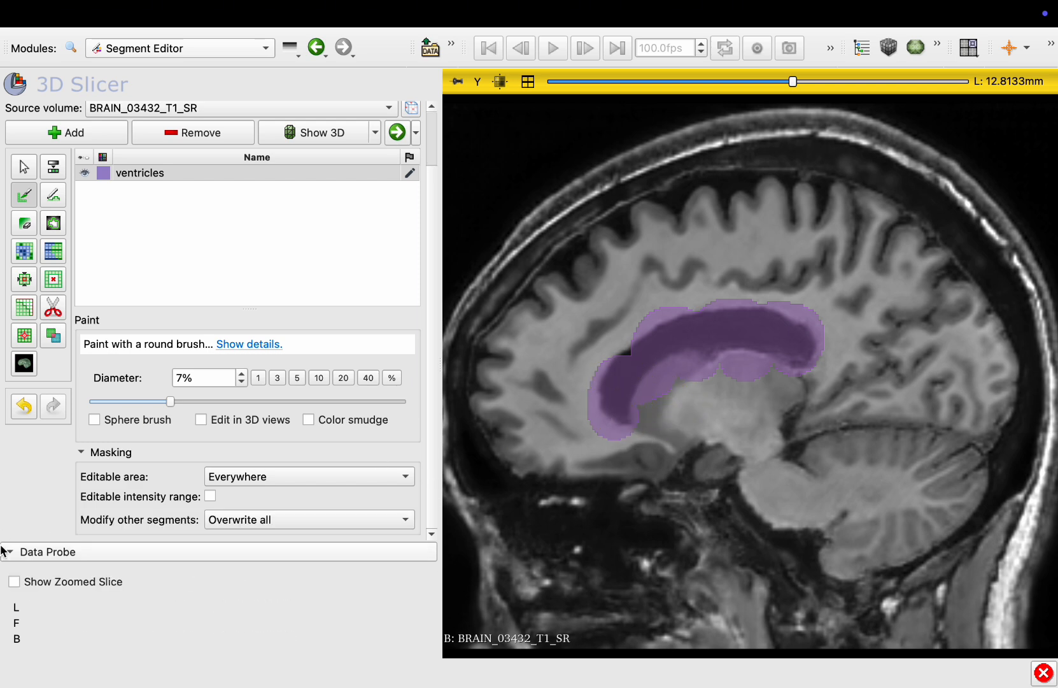
click(15, 411)
click(211, 496)
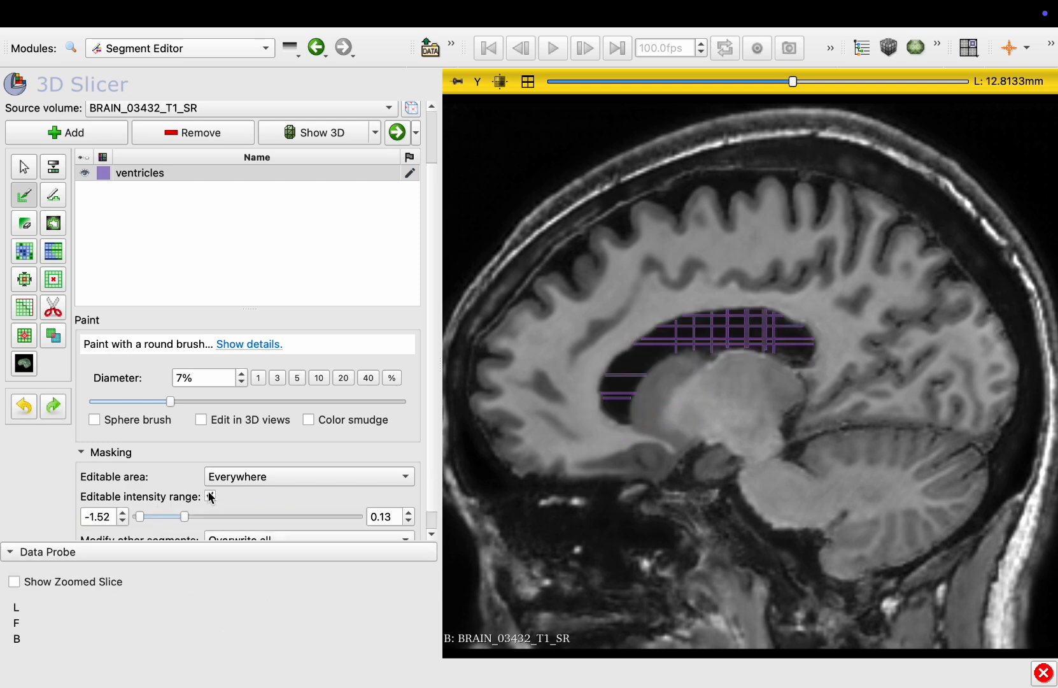
Step: Paint the lateral ventricle on sagittal slices out to L 24.0 mm with intensity masking on
mouse_move(810, 373)
mouse_down()
mouse_move(733, 331)
mouse_move(619, 393)
mouse_move(787, 331)
mouse_move(801, 352)
mouse_move(784, 317)
mouse_move(833, 379)
mouse_move(810, 381)
mouse_move(836, 348)
mouse_move(818, 366)
mouse_move(803, 347)
mouse_move(831, 375)
mouse_move(844, 353)
mouse_up()
scroll(800, 348, up, 11)
scroll(812, 379, up, 3)
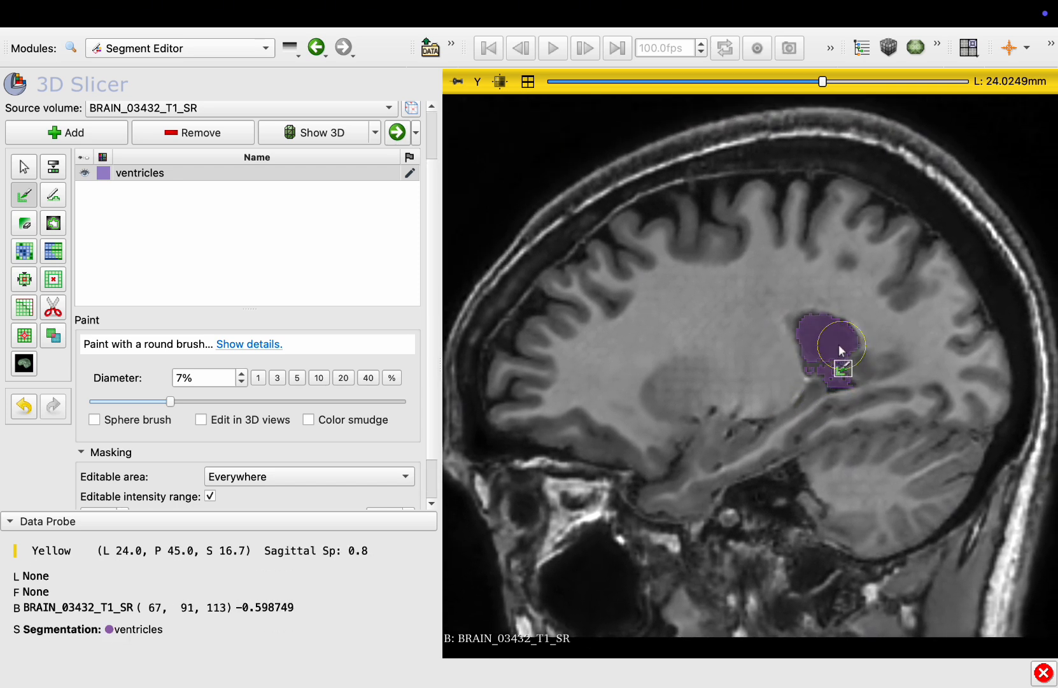
Step: Restore the four-view layout and paint both lateral ventricles on axial slices from S 12.4 mm up to S 19.6 mm
click(528, 81)
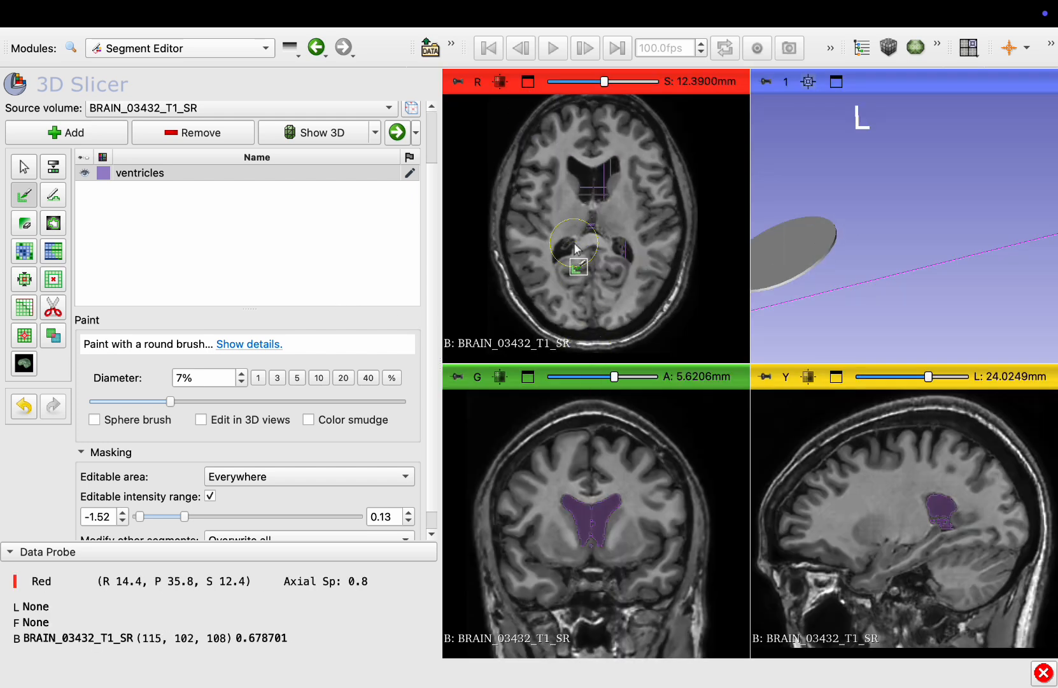
mouse_move(572, 210)
mouse_down()
mouse_move(574, 170)
mouse_move(586, 167)
mouse_move(606, 194)
mouse_move(575, 167)
mouse_move(579, 243)
mouse_up()
scroll(603, 189, up, 5)
mouse_move(577, 241)
mouse_down()
mouse_move(614, 226)
mouse_move(630, 253)
mouse_up()
scroll(630, 252, up, 4)
mouse_move(624, 199)
mouse_down()
mouse_move(595, 188)
mouse_move(565, 258)
mouse_move(610, 231)
mouse_move(624, 253)
mouse_up()
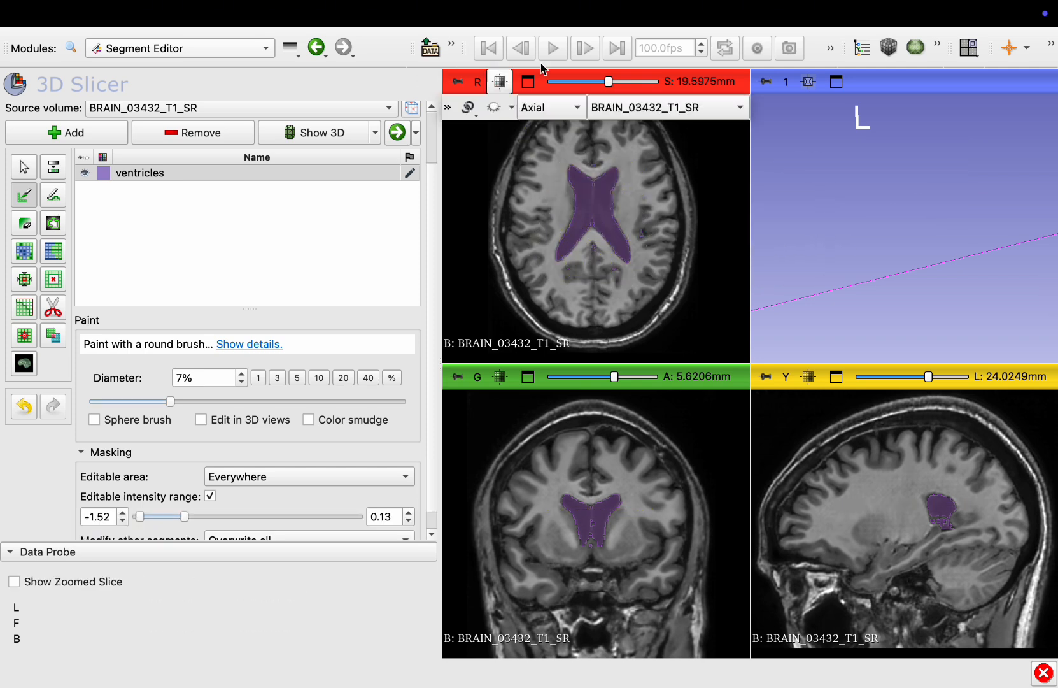
mouse_move(765, 7)
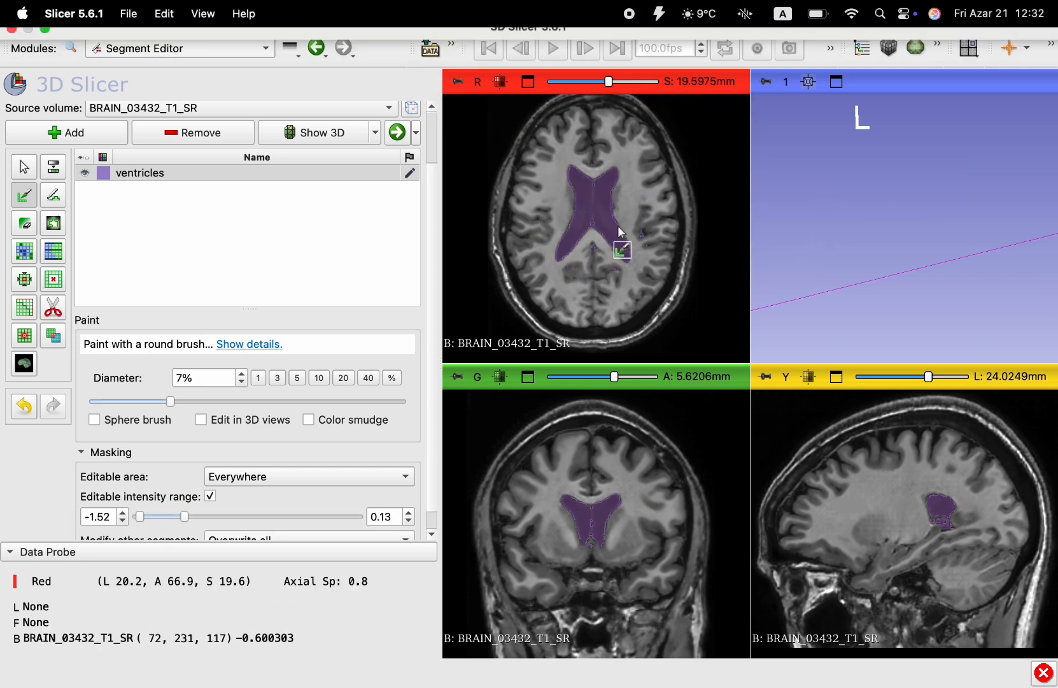
scroll(610, 338, up, 20)
scroll(592, 612, down, 16)
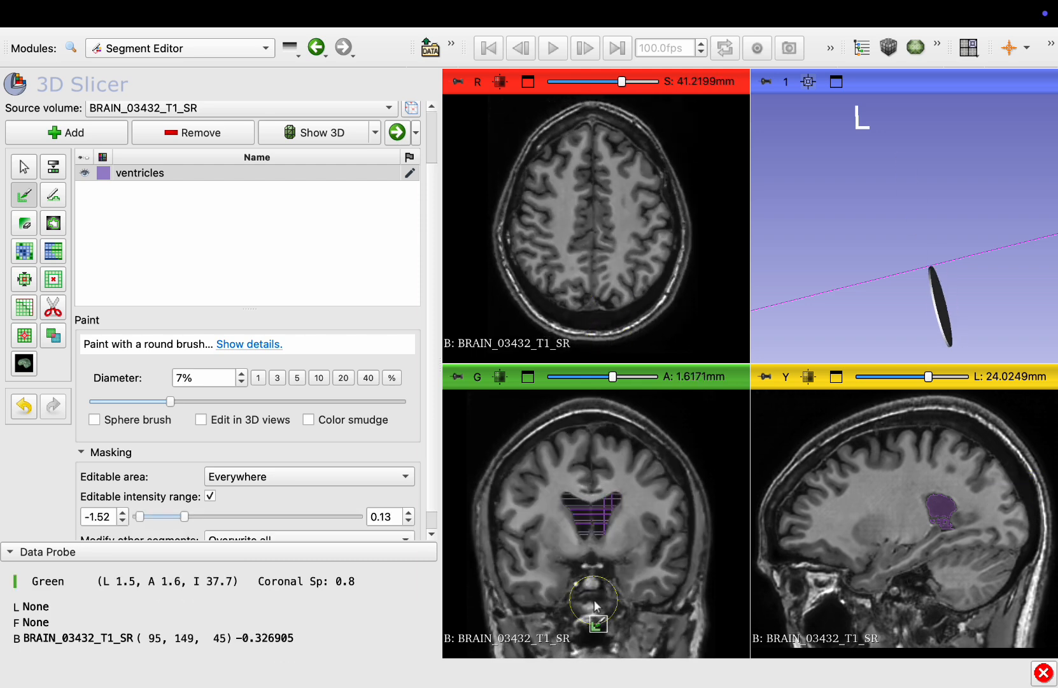
mouse_move(667, 7)
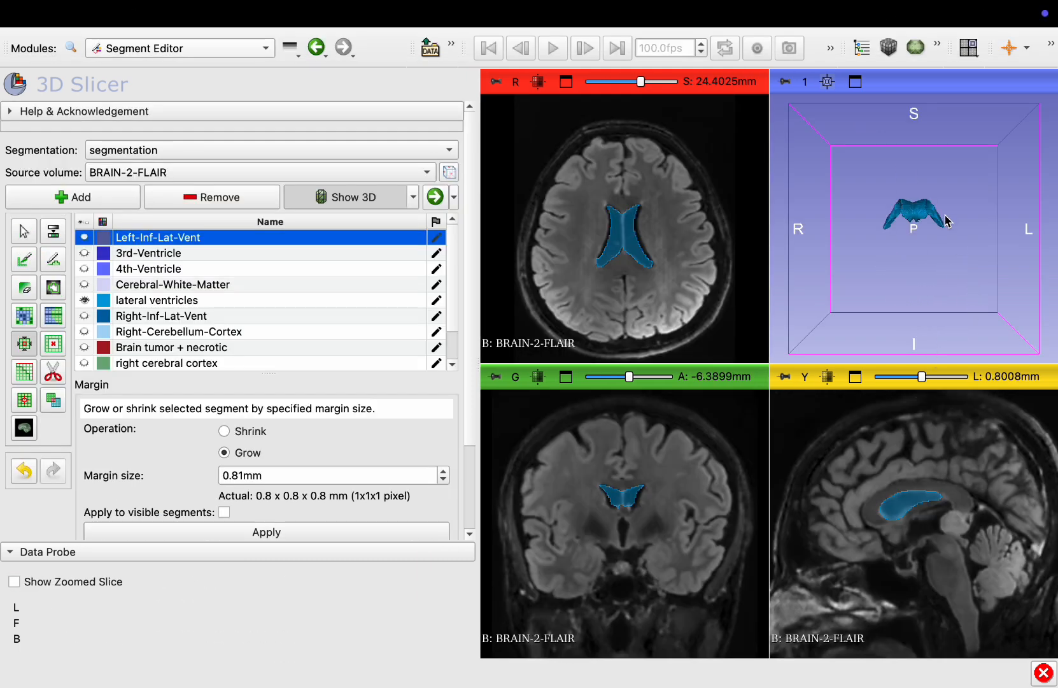
Step: Examine the lateral ventricles segment over BRAIN-2-FLAIR in the 3D view and on enlarged axial and coronal slices
drag(948, 221, 922, 207)
click(855, 81)
drag(794, 449, 809, 407)
click(565, 82)
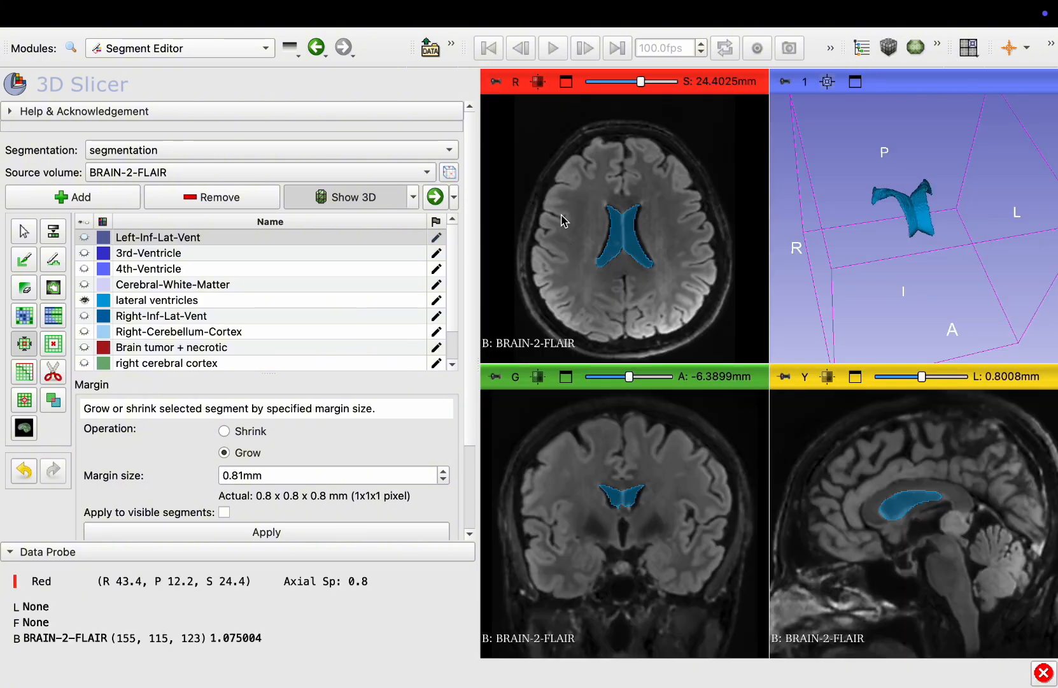
click(565, 81)
scroll(763, 397, up, 11)
scroll(763, 398, down, 9)
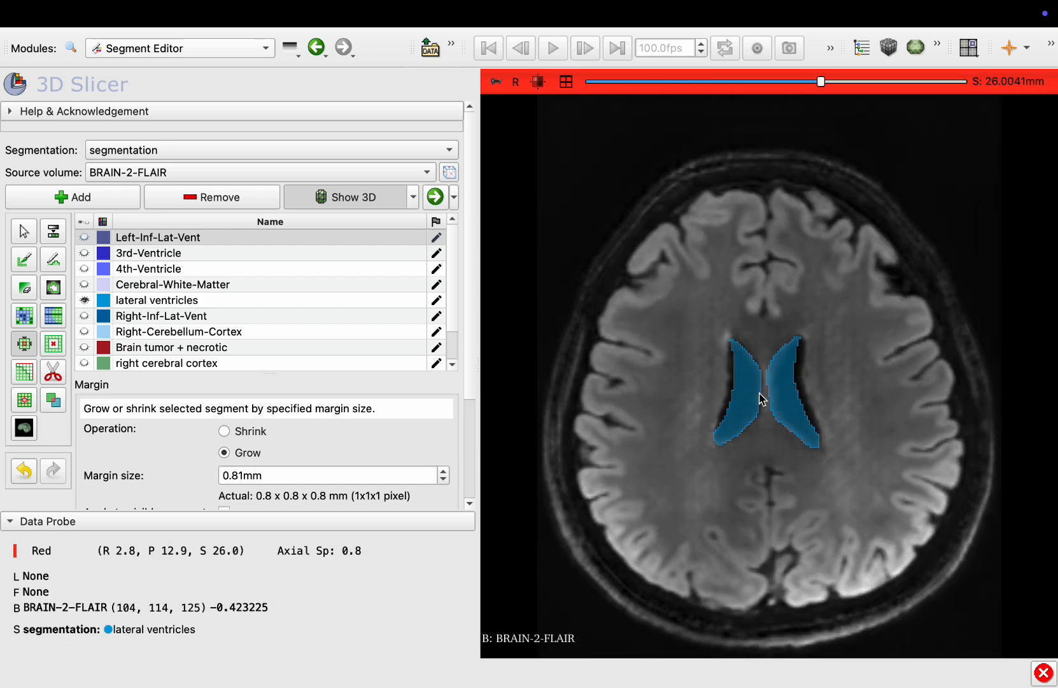
scroll(761, 397, down, 10)
scroll(762, 401, up, 6)
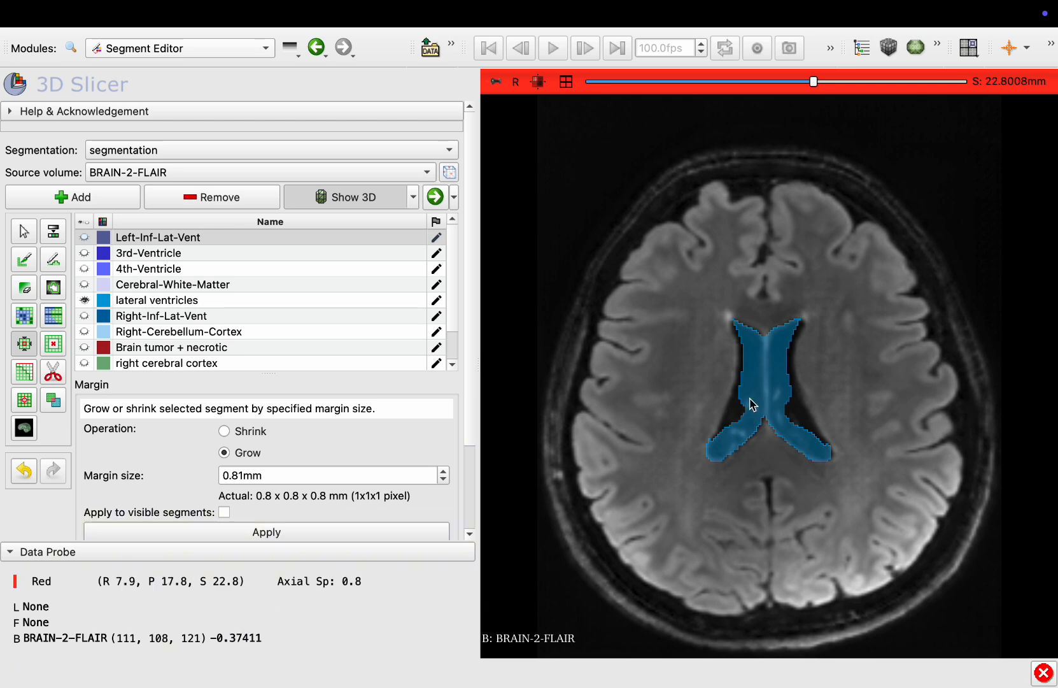
click(565, 82)
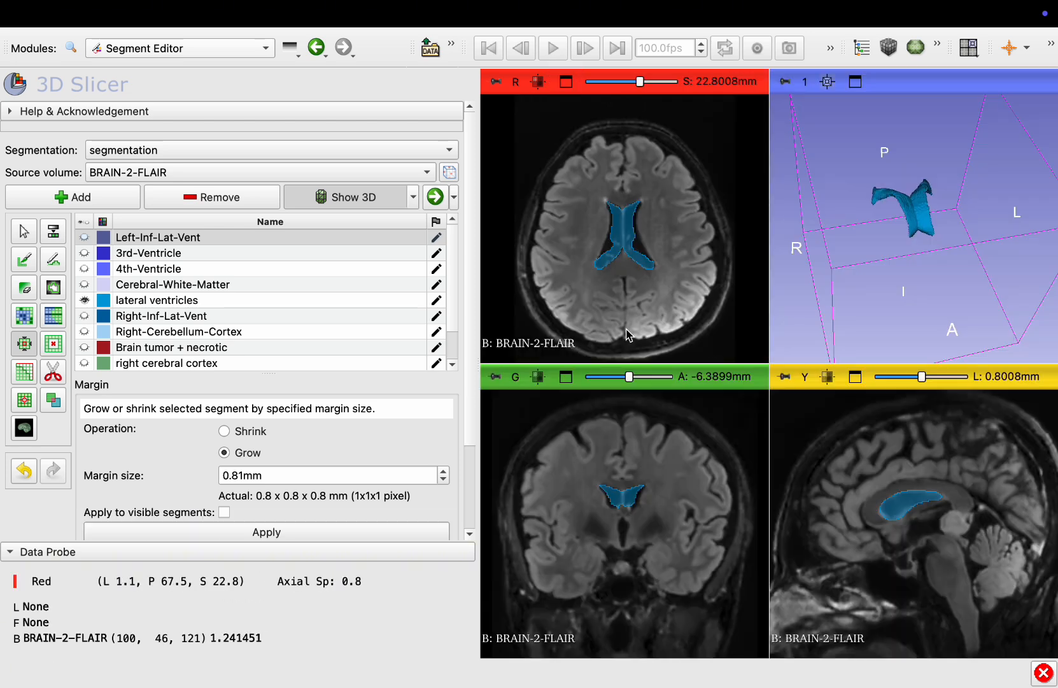
click(565, 377)
scroll(723, 420, up, 19)
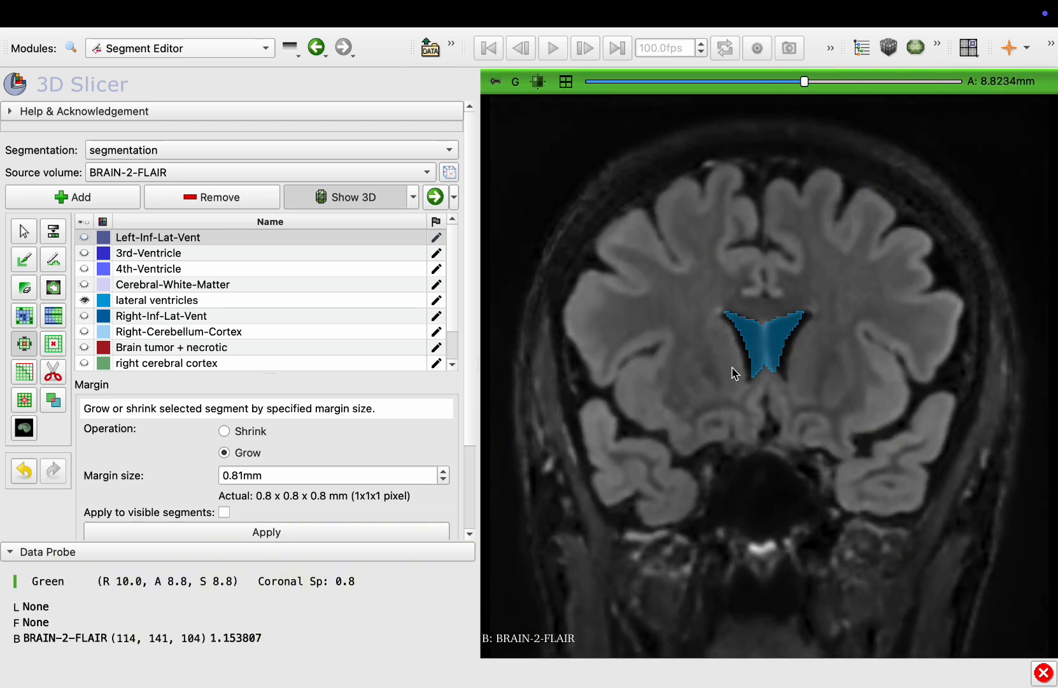
scroll(765, 331, down, 11)
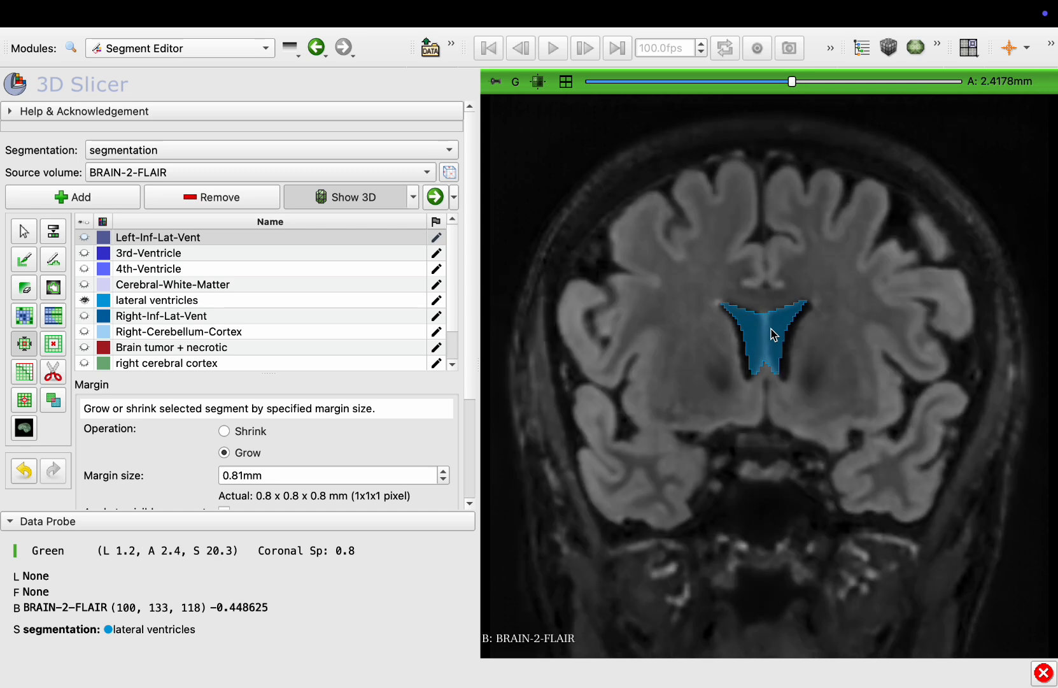
click(566, 81)
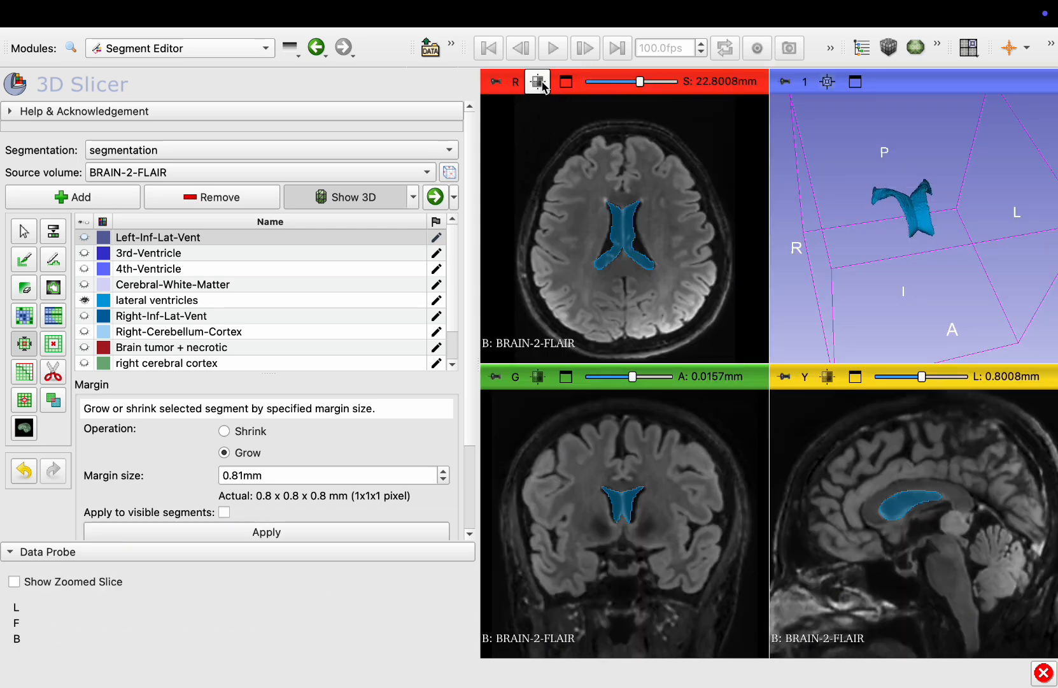
Step: Set a threshold range of -1.62 to 0.02 for the lateral ventricles segment and use it for masking
click(565, 82)
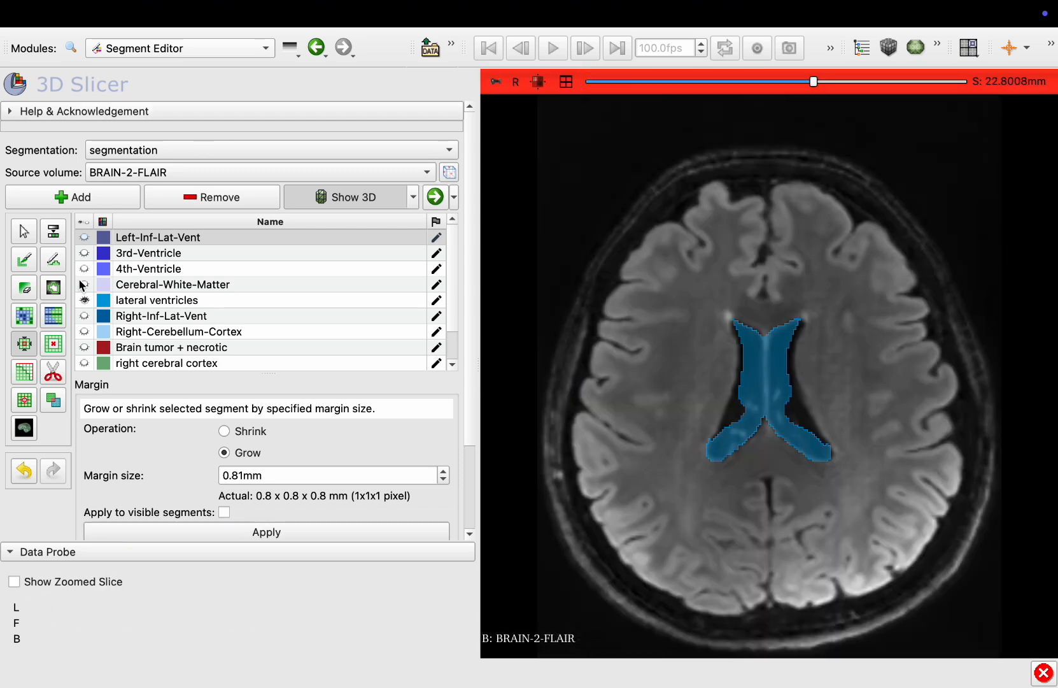
click(153, 300)
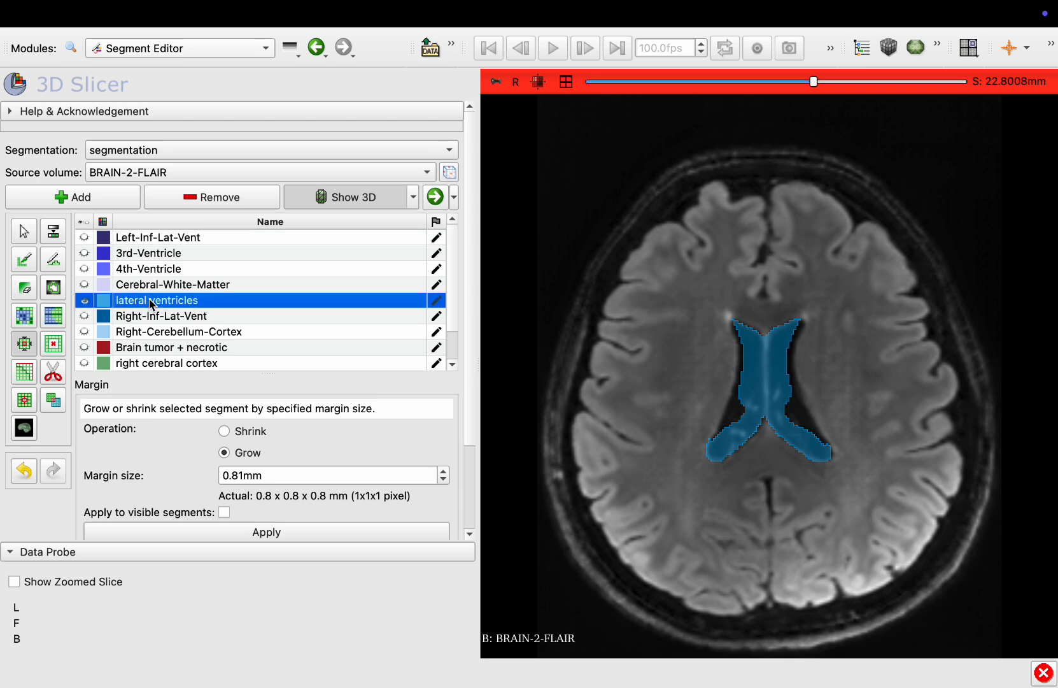
click(53, 231)
scroll(253, 508, down, 5)
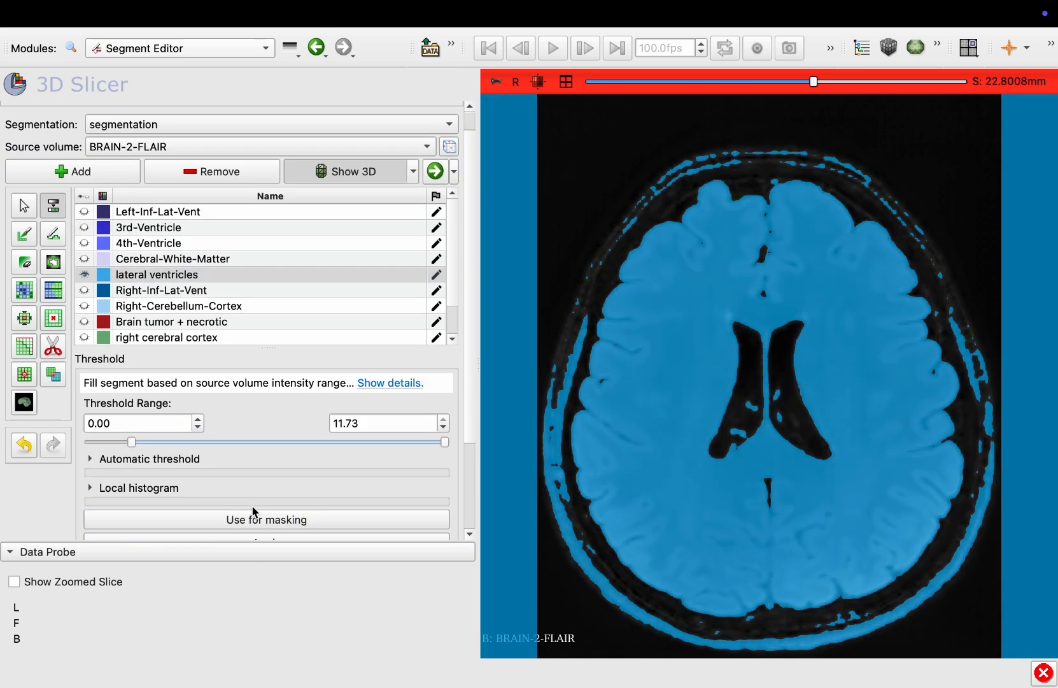
drag(238, 322, 170, 321)
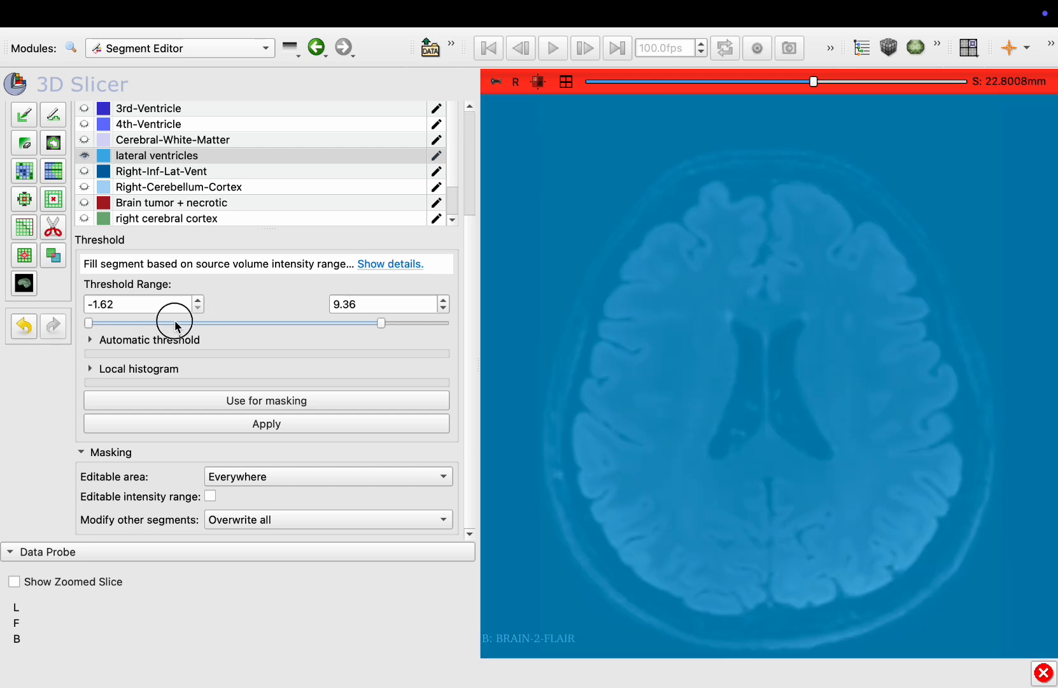
drag(381, 323, 137, 328)
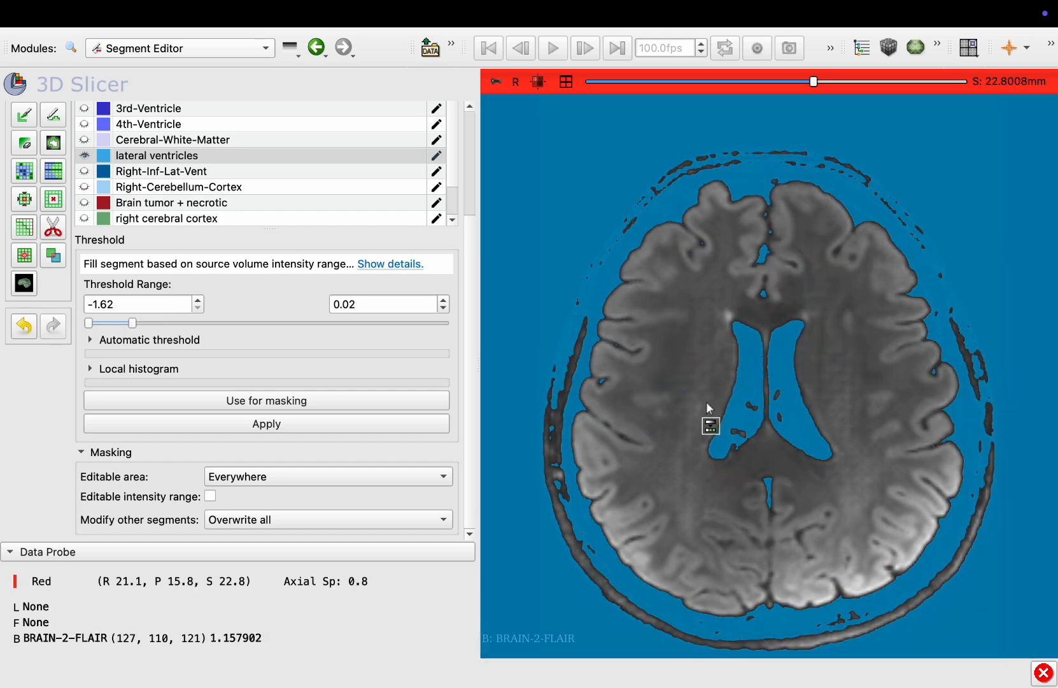
scroll(706, 401, down, 5)
scroll(707, 401, up, 17)
scroll(706, 401, down, 7)
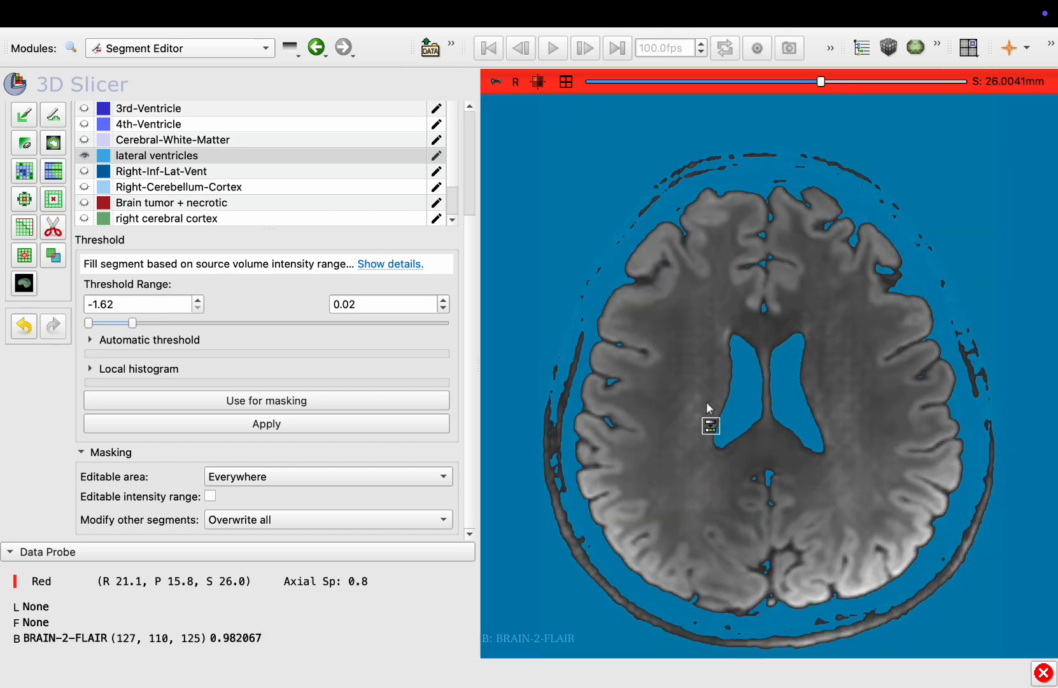
click(243, 401)
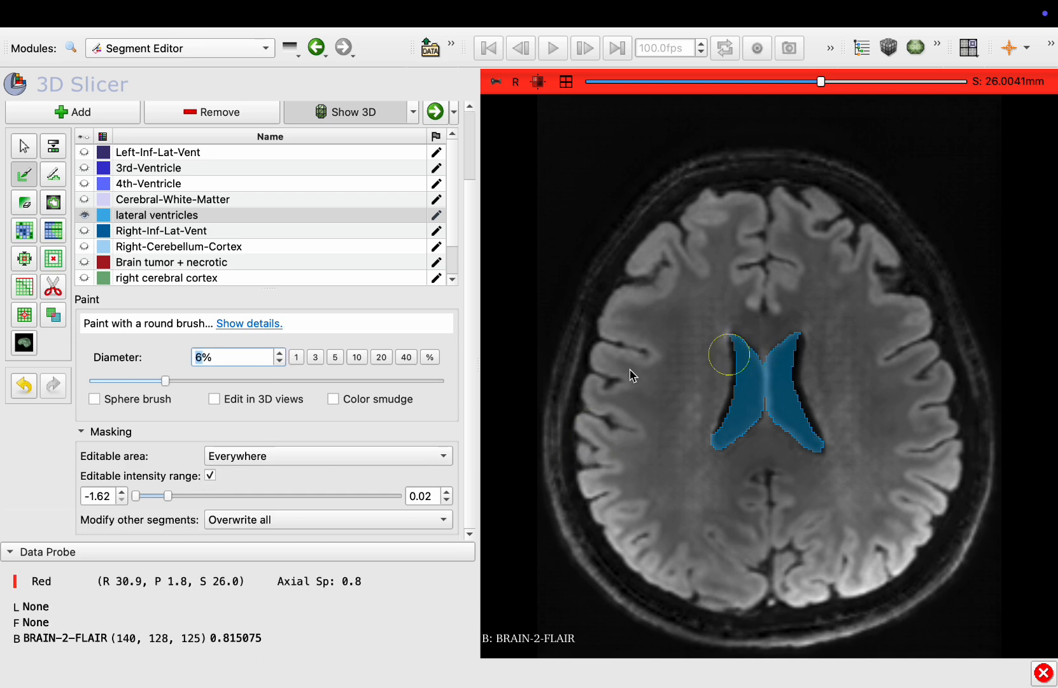
Step: Paint the missed outer edges of both lateral ventricles on the axial slice at S 26.0 mm with the 6% brush
ctrl+scroll(764, 382, up, 5)
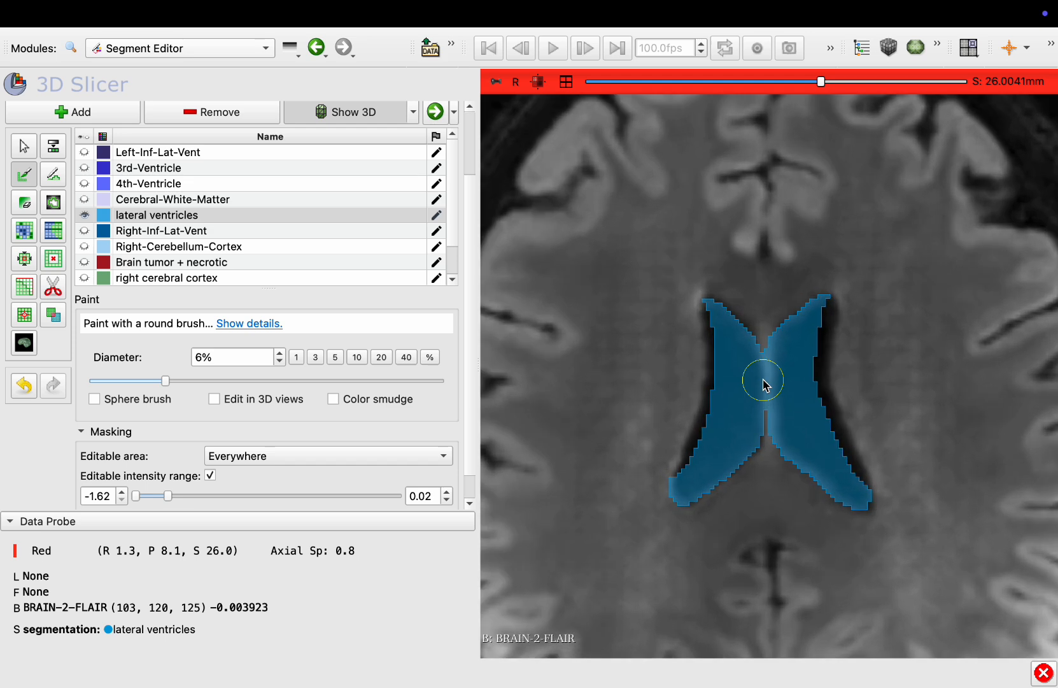
drag(715, 347, 660, 476)
mouse_move(822, 357)
mouse_down()
mouse_move(836, 310)
mouse_move(844, 436)
mouse_move(879, 489)
mouse_up()
Step: Fill in the outer edges of both lateral ventricles on the next lower axial slices, down to S 24.4 mm
scroll(856, 459, down, 5)
scroll(853, 335, up, 6)
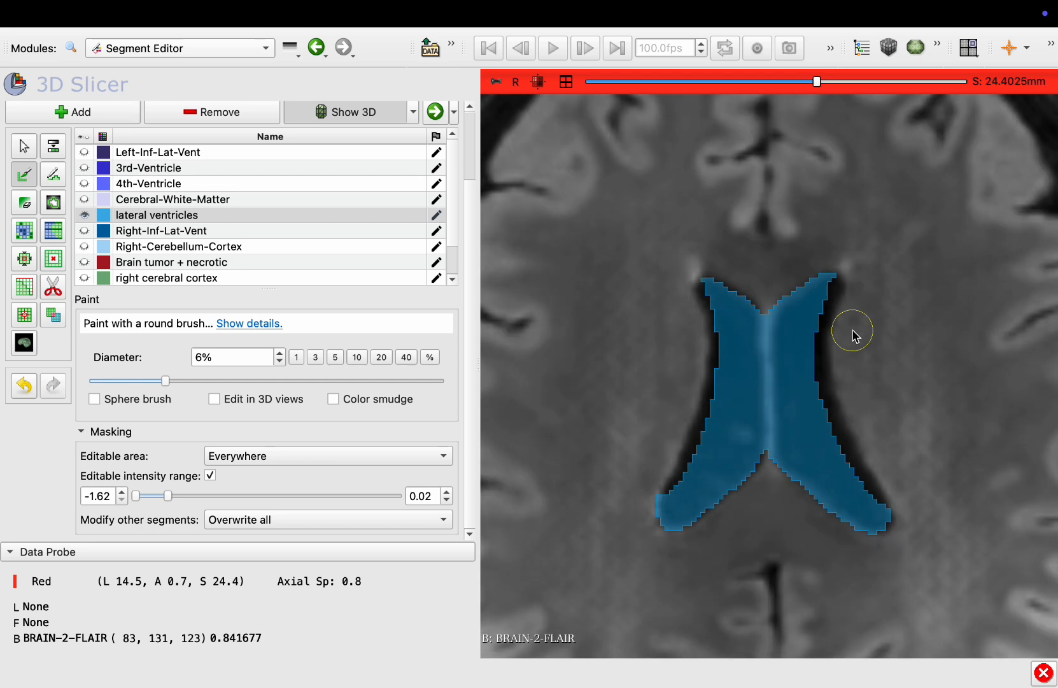
mouse_move(847, 310)
mouse_down()
mouse_move(832, 425)
mouse_move(879, 484)
mouse_move(878, 500)
mouse_up()
drag(704, 377, 672, 471)
scroll(674, 472, down, 1)
scroll(681, 409, down, 2)
mouse_move(707, 316)
mouse_down()
mouse_move(692, 465)
mouse_move(666, 489)
mouse_up()
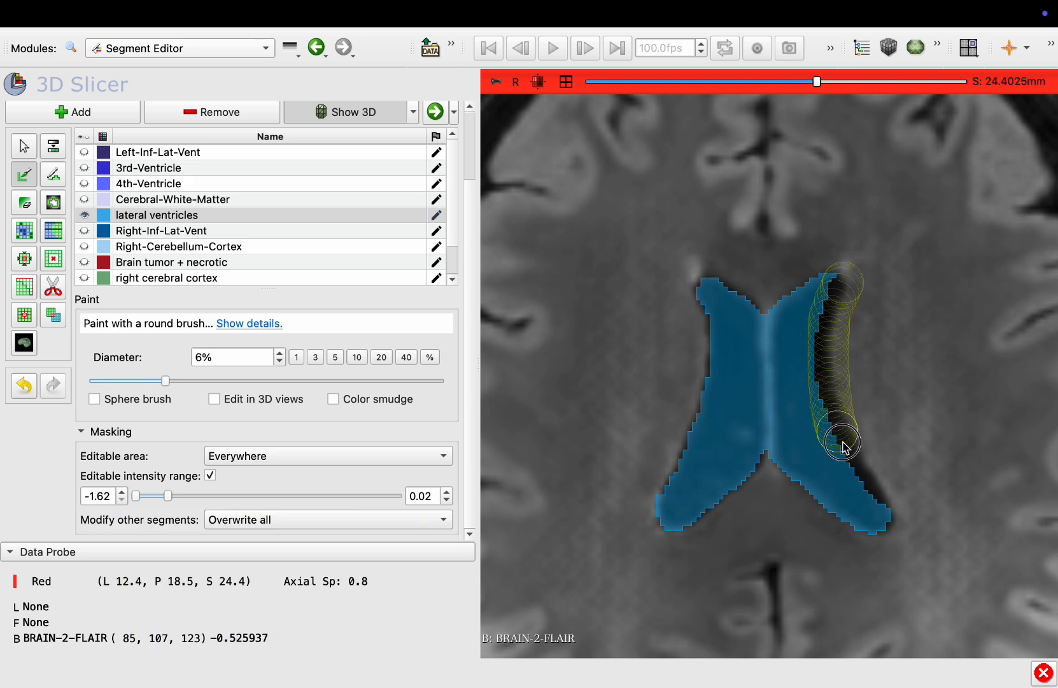
drag(922, 500, 921, 498)
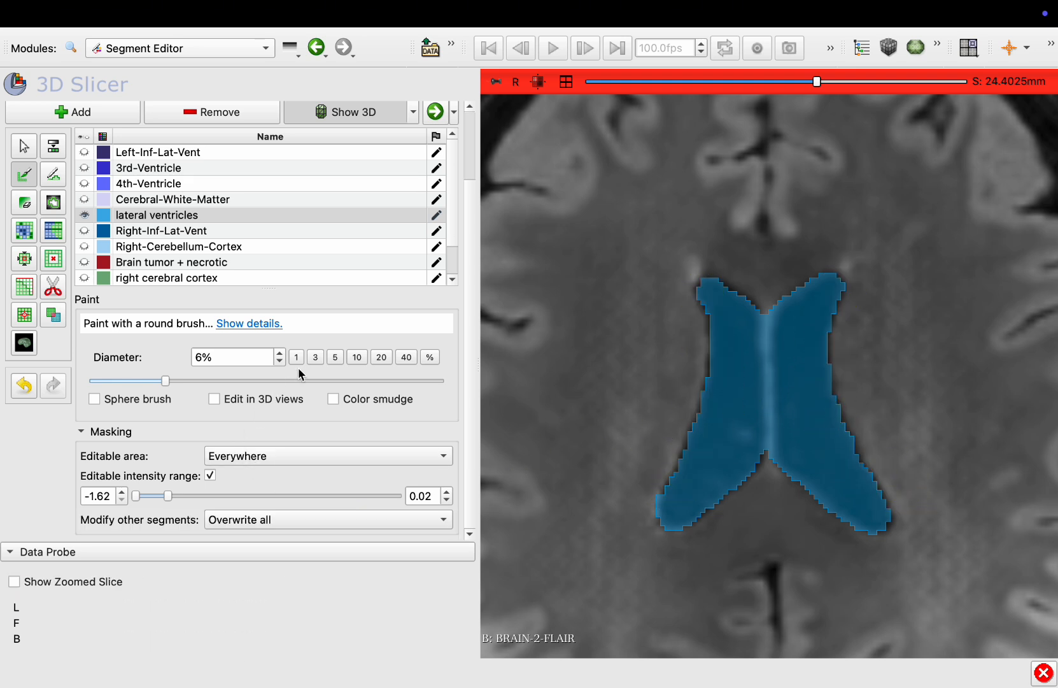
Step: Set the brush diameter to 8% and paint the missed ventricle edges on axial slices down to S 21.2 mm
scroll(570, 369, down, 4)
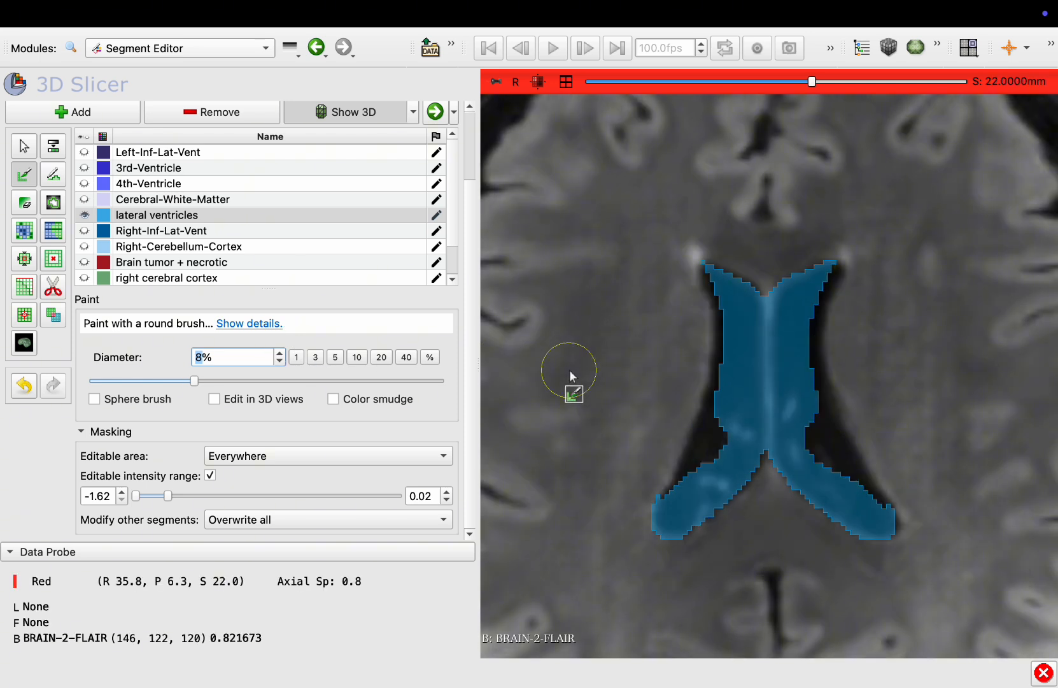
drag(692, 281, 711, 314)
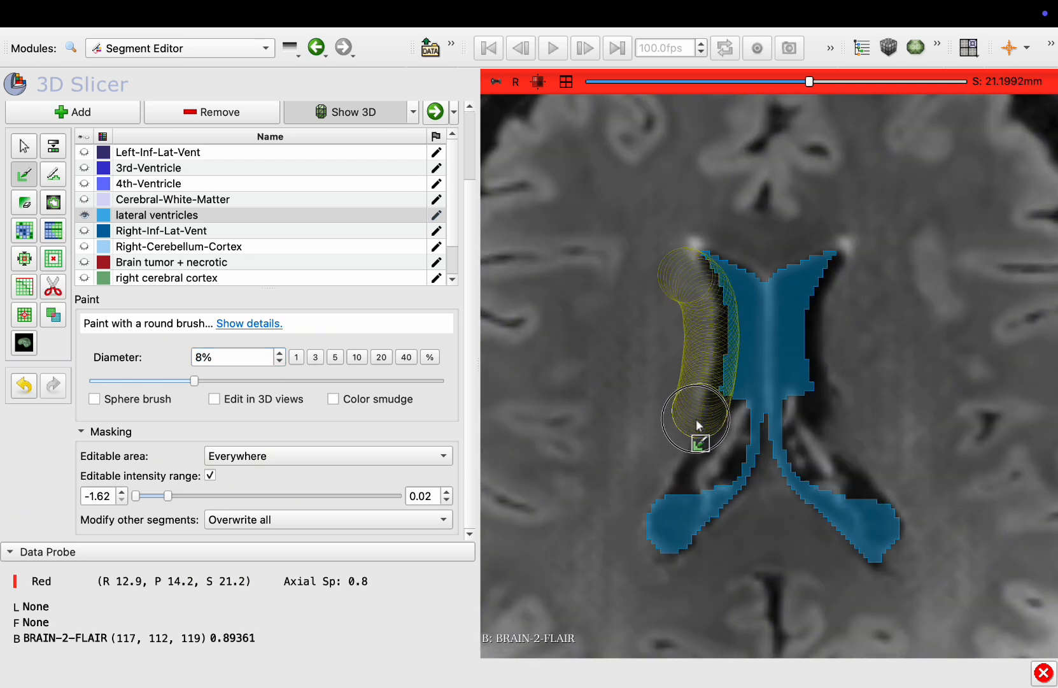
drag(669, 482, 670, 486)
drag(828, 253, 818, 343)
drag(842, 424, 842, 425)
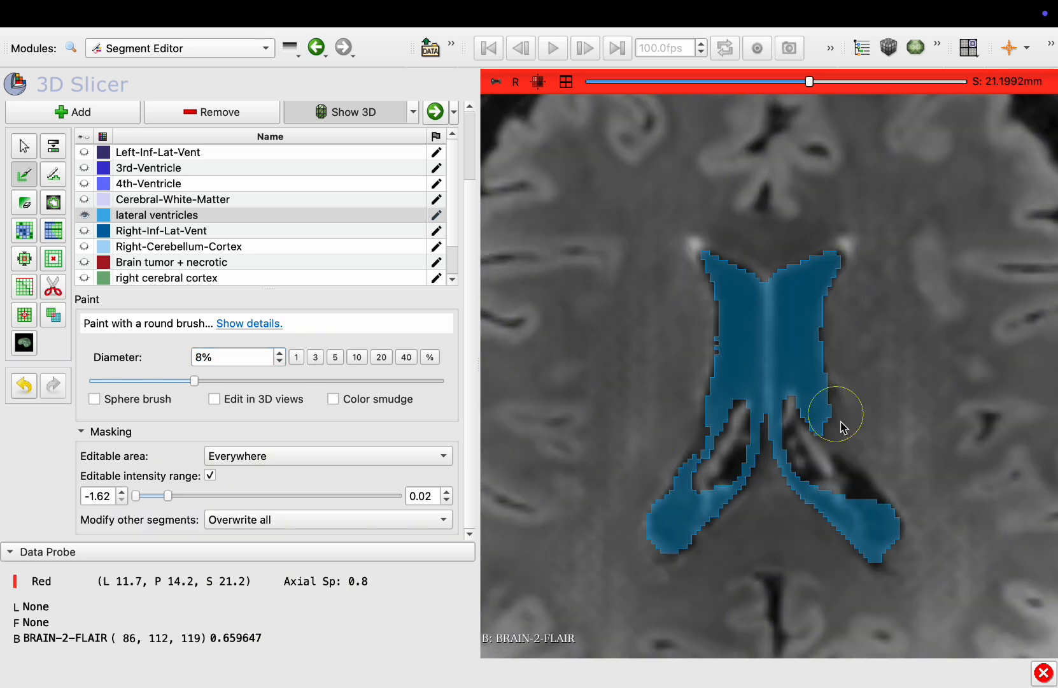
drag(884, 510, 878, 489)
Step: Paint the missing outer edges of the ventricle bodies and a posterior horn on the axial slice at S 20.4 mm
scroll(871, 478, down, 1)
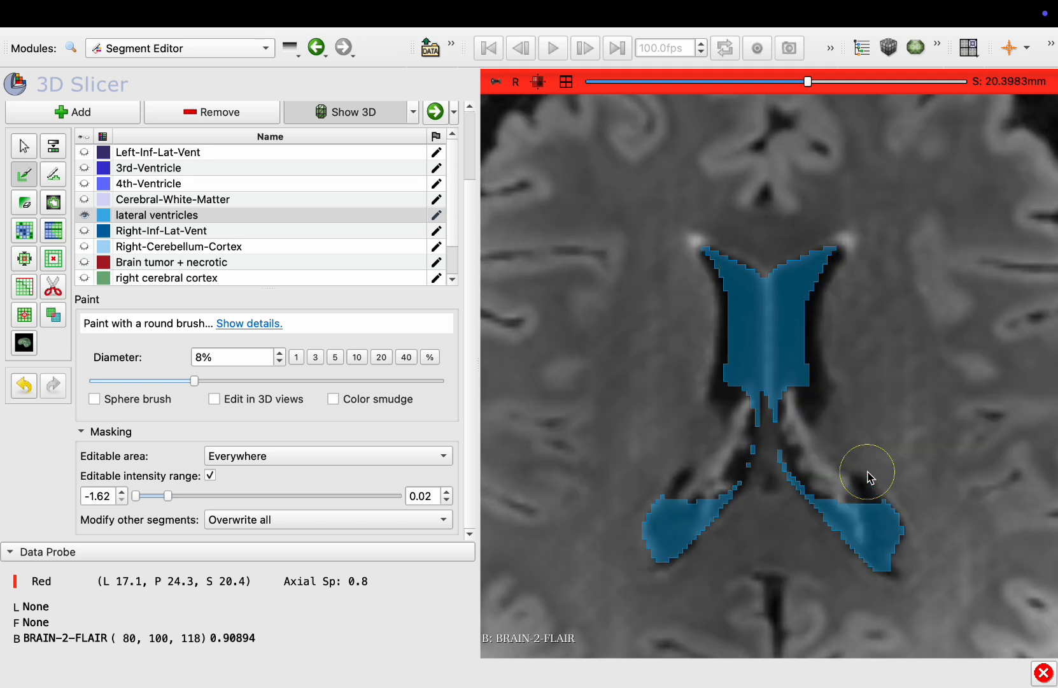
drag(823, 296, 817, 400)
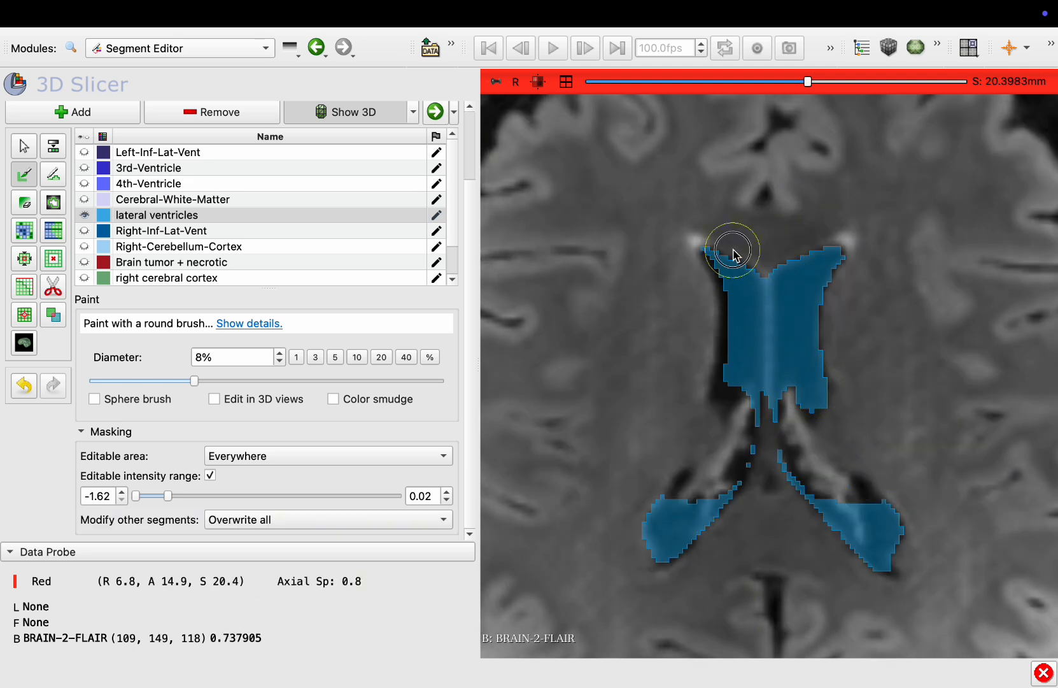
drag(719, 375, 724, 368)
drag(879, 540, 864, 499)
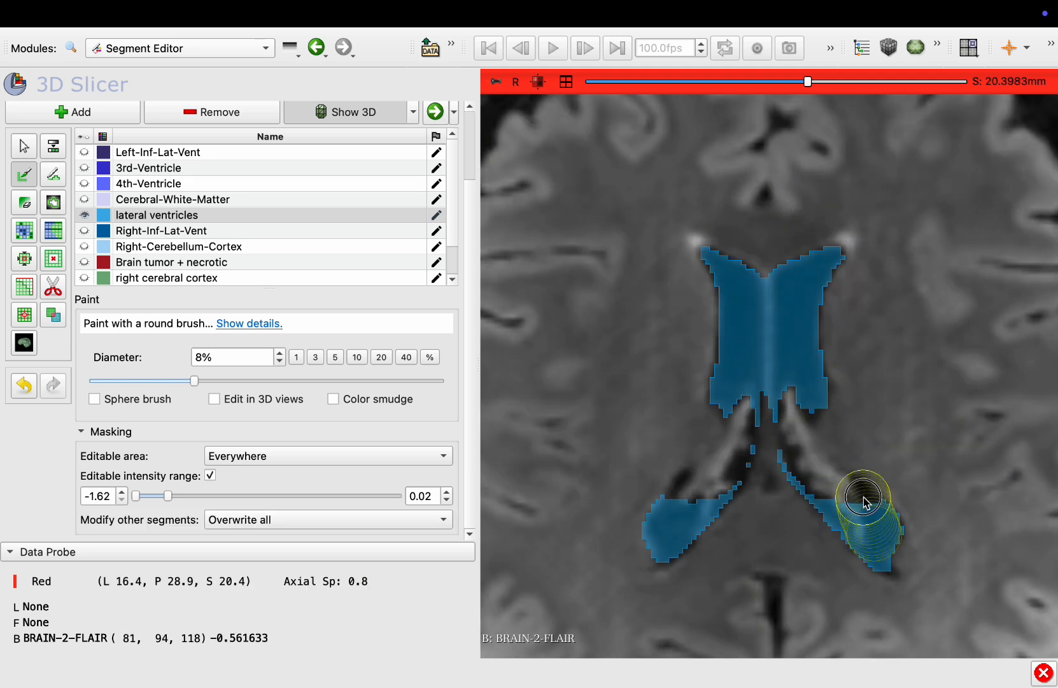
Step: Paint the outer edges of both anterior ventricle parts on the axial slice at S 18.8 mm
scroll(675, 500, down, 2)
mouse_move(697, 237)
mouse_down()
mouse_move(723, 307)
mouse_move(722, 382)
mouse_up()
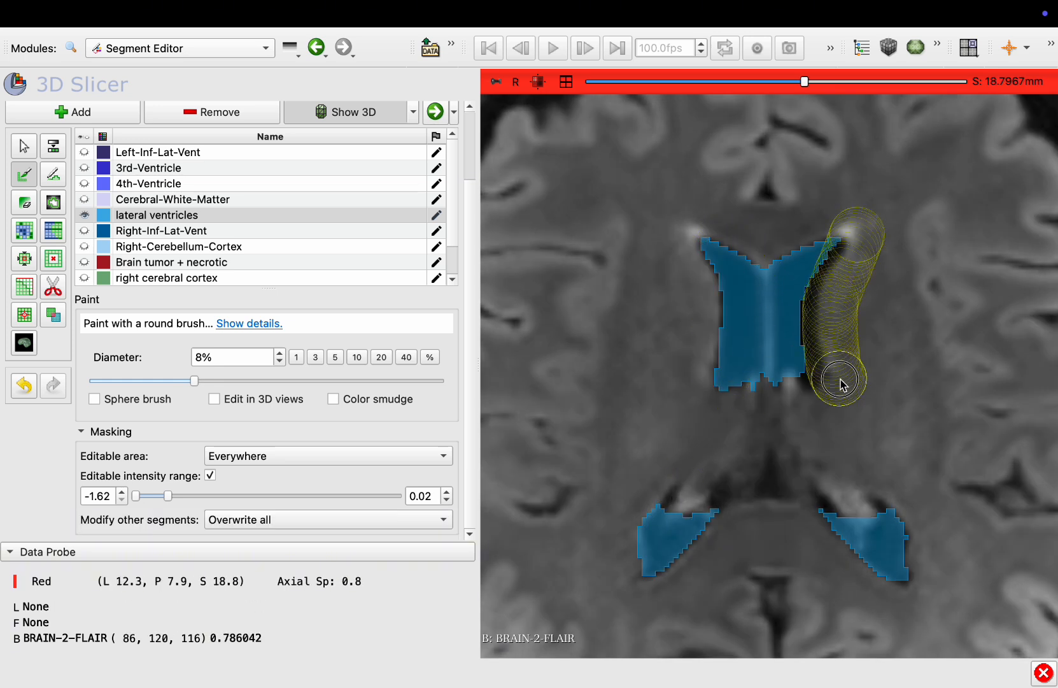
drag(842, 383, 825, 364)
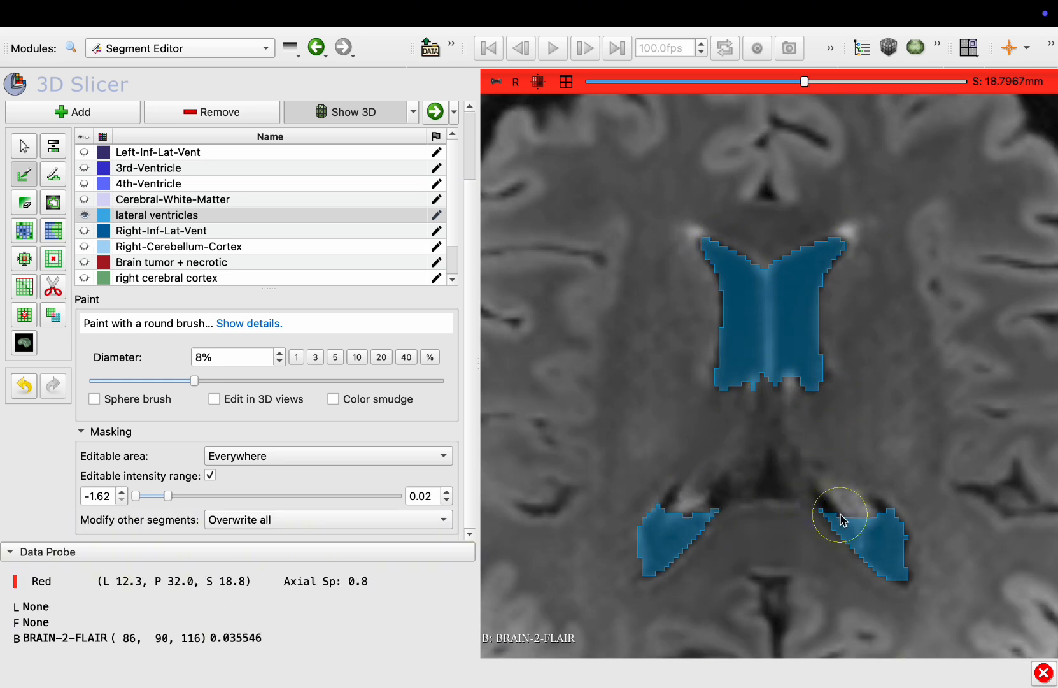
Step: Paint the missing outer edges of both anterior ventricle parts on the axial slice at S 17.2 mm
scroll(841, 521, down, 2)
drag(815, 326, 819, 329)
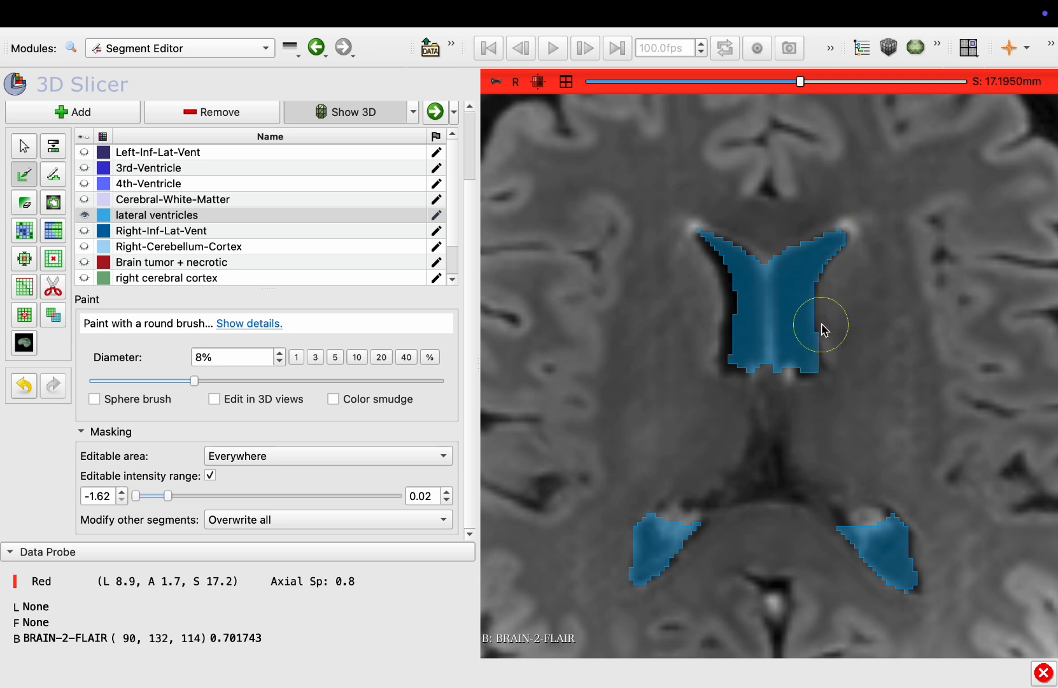
mouse_move(707, 235)
mouse_down()
mouse_move(723, 269)
mouse_move(720, 384)
mouse_up()
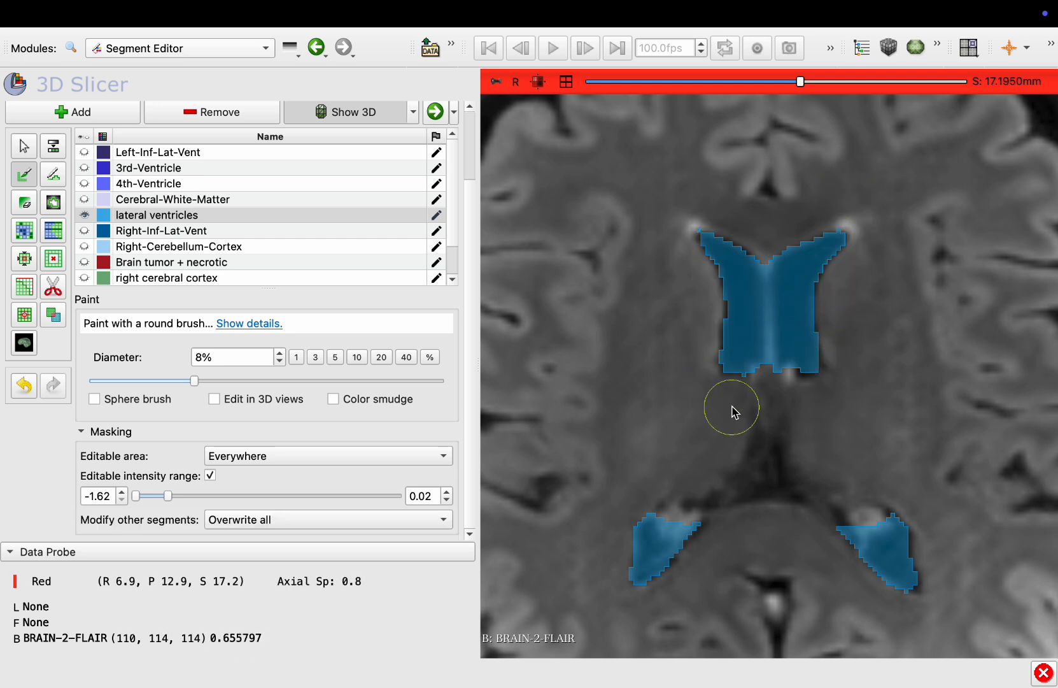
Step: Fill in the outer edges of both anterior ventricle parts on the axial slices at S 16.4 mm and S 15.6 mm
scroll(732, 411, down, 1)
drag(850, 257, 796, 378)
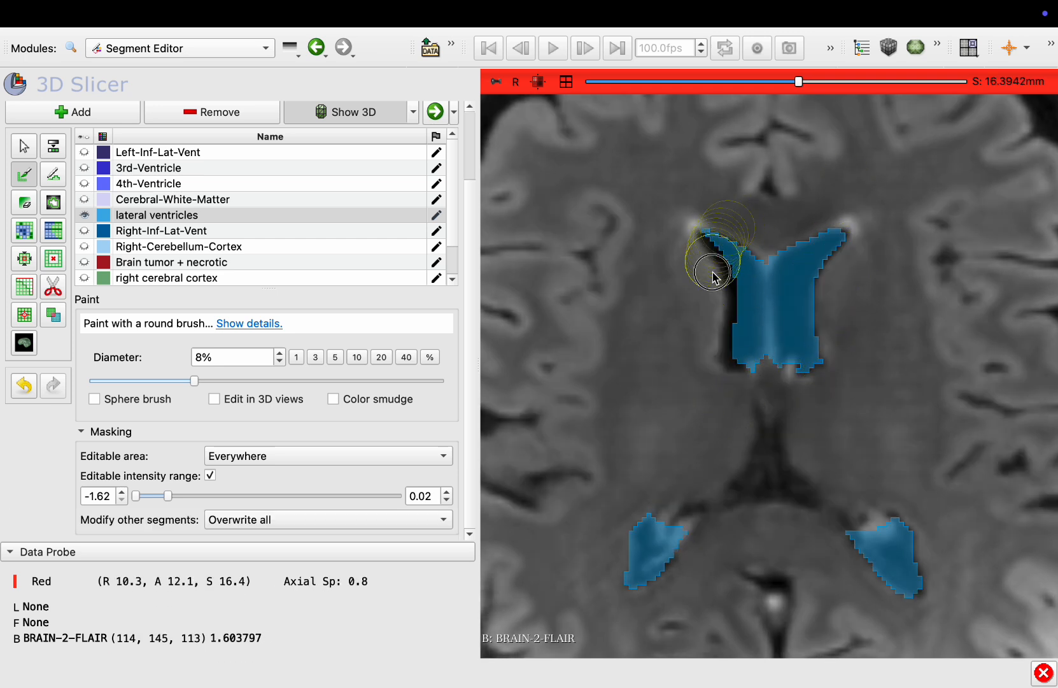
scroll(728, 364, down, 1)
drag(847, 219, 830, 337)
mouse_move(750, 236)
mouse_down()
mouse_move(783, 319)
mouse_move(806, 331)
mouse_up()
Step: Enlarge the coronal view and paint the missed outer ventricle edges on the slice at A 0.8 mm
click(566, 81)
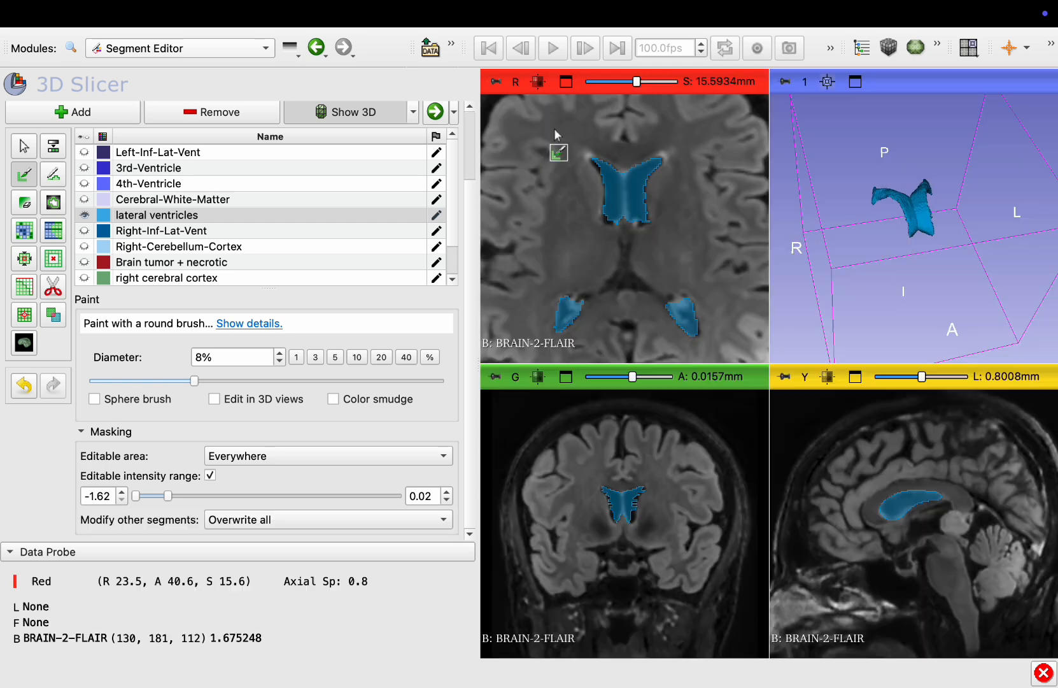
click(567, 373)
ctrl+scroll(752, 345, up, 2)
ctrl+scroll(752, 344, up, 2)
mouse_move(880, 234)
mouse_down()
mouse_move(839, 401)
mouse_move(828, 392)
mouse_up()
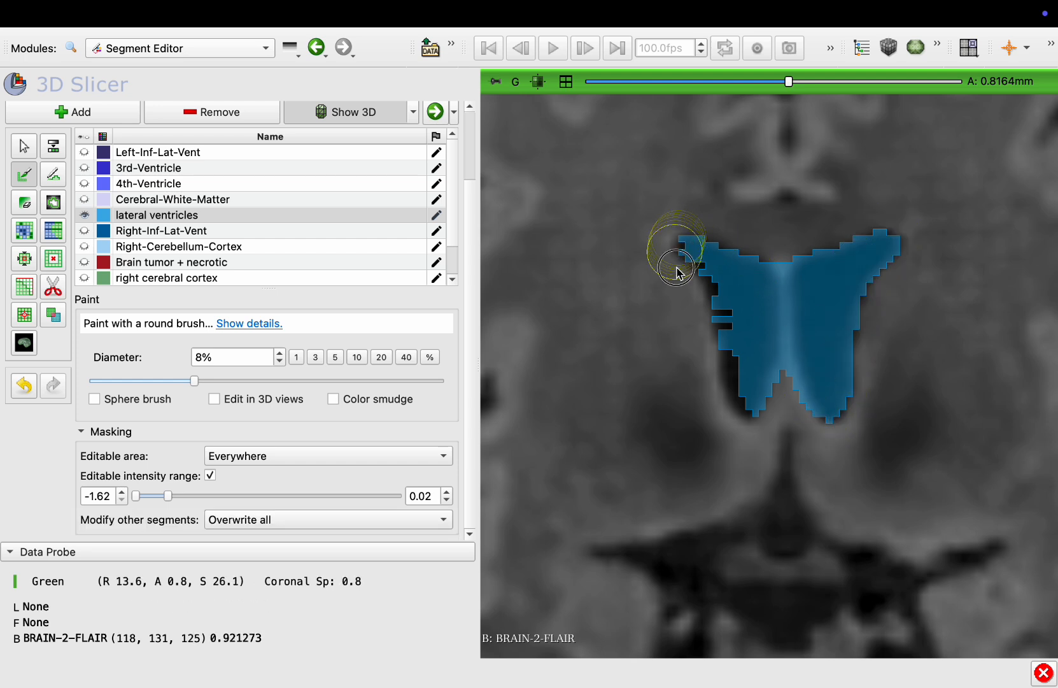
drag(718, 408, 720, 407)
Step: Paint the missed ventricle edges and small holes on coronal slices from A -1.6 mm back to A -9.6 mm
scroll(831, 314, down, 3)
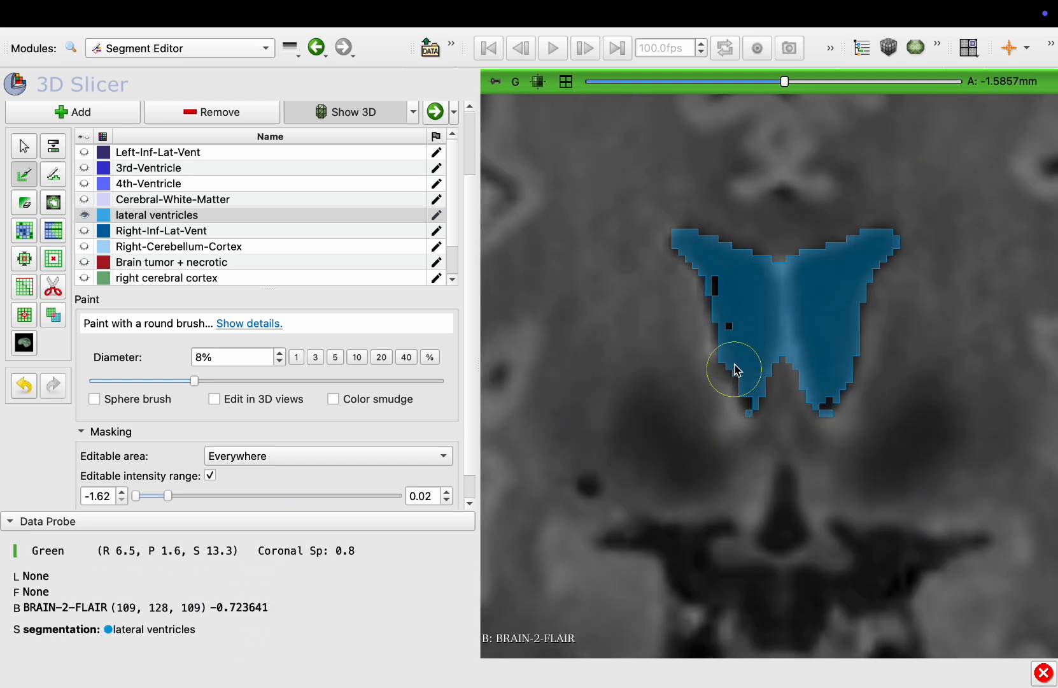
scroll(699, 289, down, 1)
mouse_move(921, 244)
mouse_down()
mouse_move(845, 344)
mouse_move(771, 370)
mouse_move(696, 246)
mouse_up()
scroll(710, 344, down, 4)
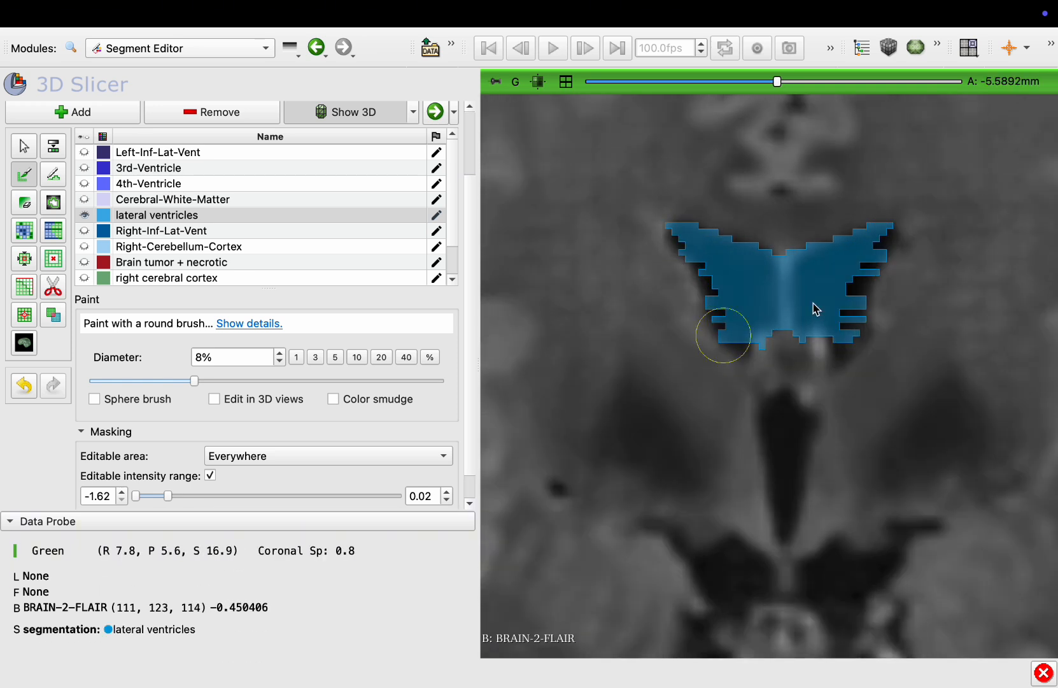
scroll(737, 288, down, 5)
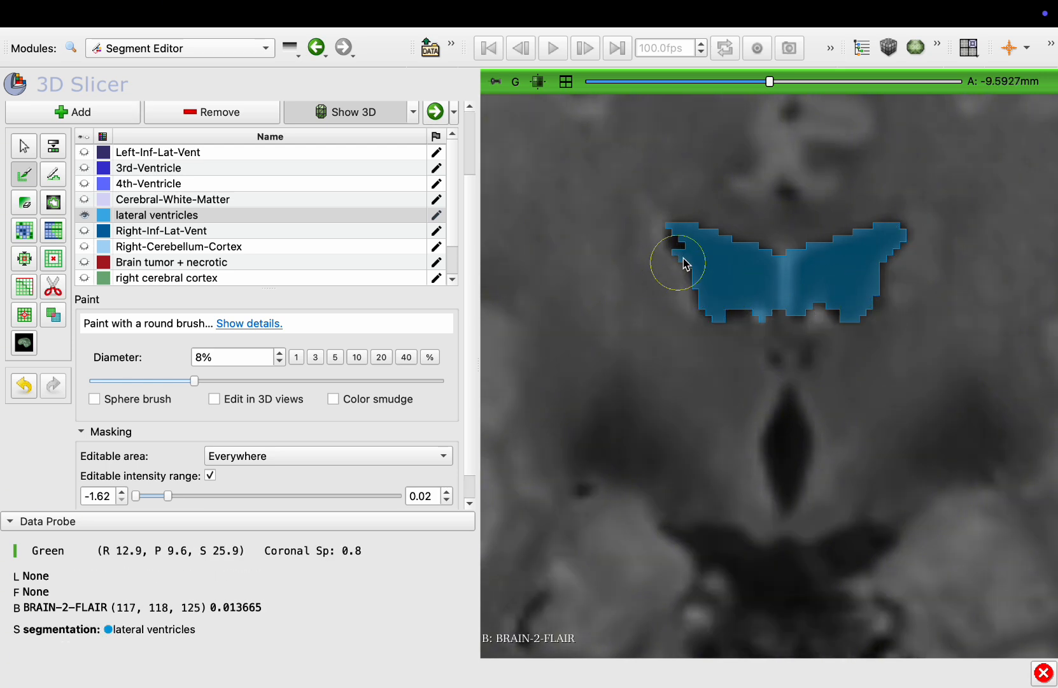
Step: Paint the lower outer ventricle edges on the coronal slice at A 12.8 mm and restore the four-view layout
scroll(715, 348, up, 20)
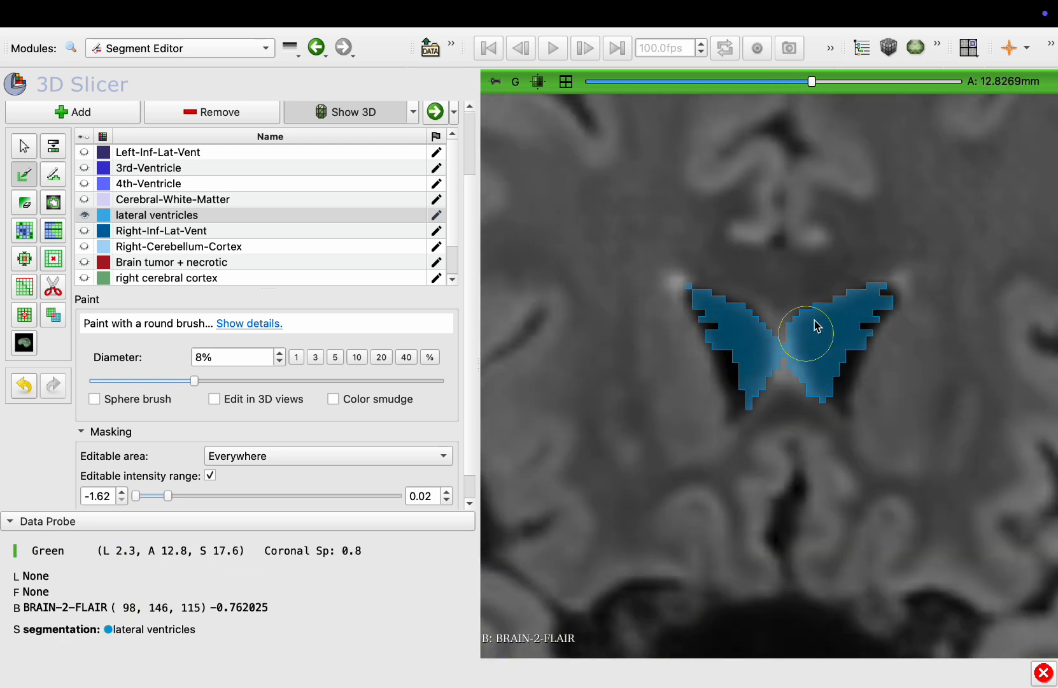
drag(890, 310, 836, 408)
drag(745, 427, 745, 425)
click(565, 81)
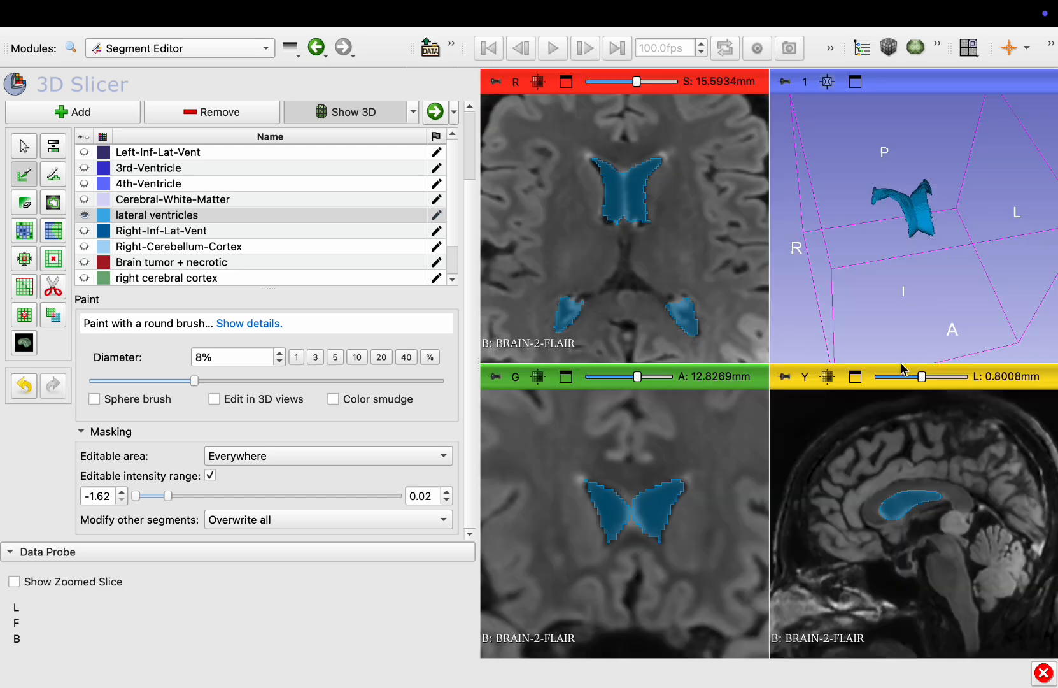
Step: Enlarge the sagittal view and fill the unpainted lower anterior part of the ventricle at L 4.8 mm and L 3.2 mm
click(854, 377)
ctrl+scroll(761, 347, up, 3)
scroll(759, 338, up, 5)
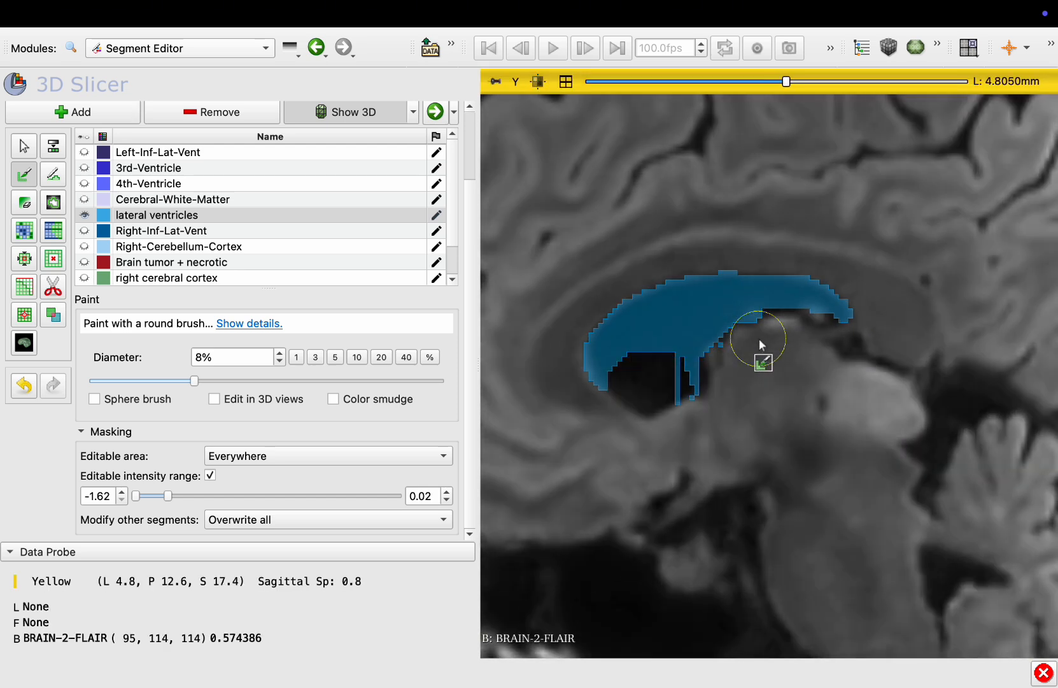
mouse_move(662, 330)
mouse_down()
mouse_move(628, 401)
mouse_move(685, 414)
mouse_up()
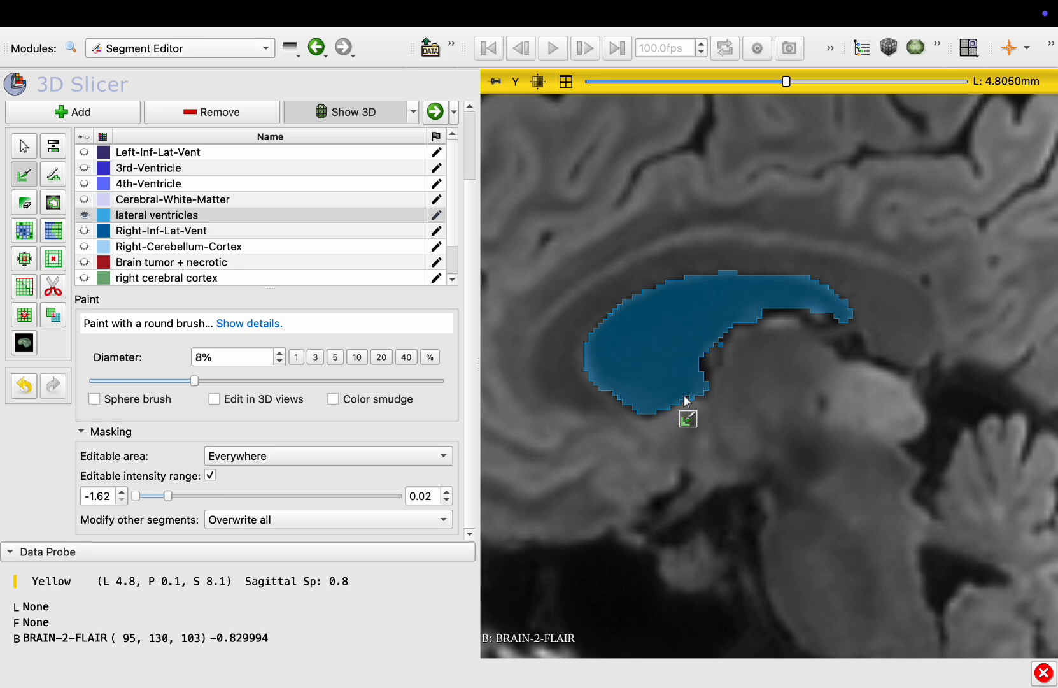
scroll(642, 370, down, 2)
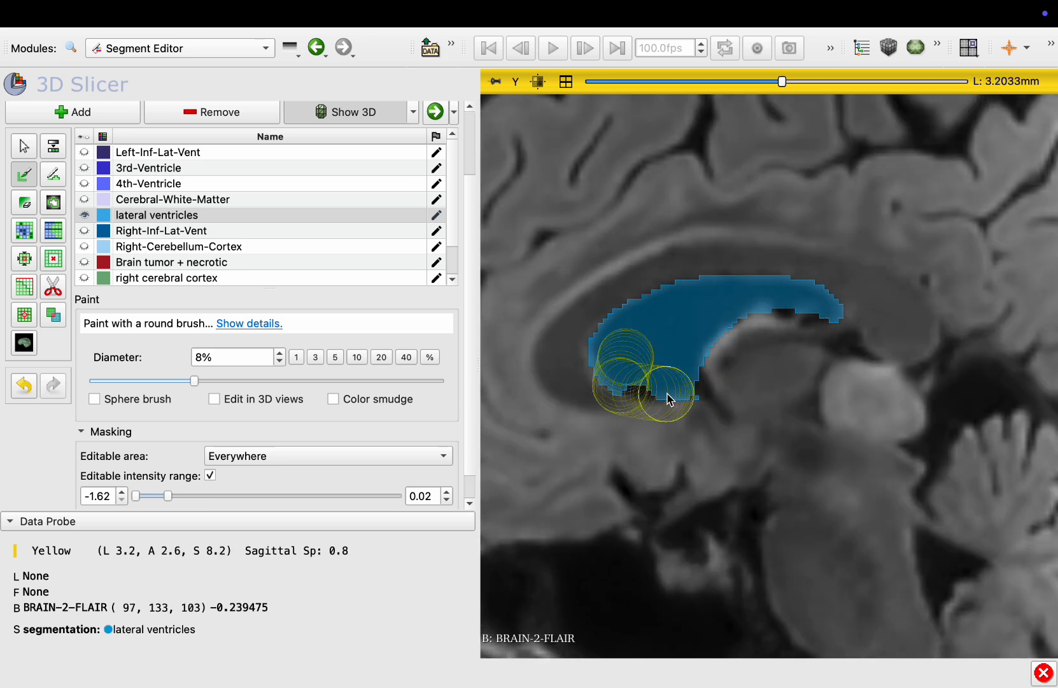
scroll(668, 398, down, 3)
Step: Fill the gaps and missing lower edge of the ventricle on the sagittal slice at L 9.6 mm and the next lateral slice
scroll(668, 398, up, 11)
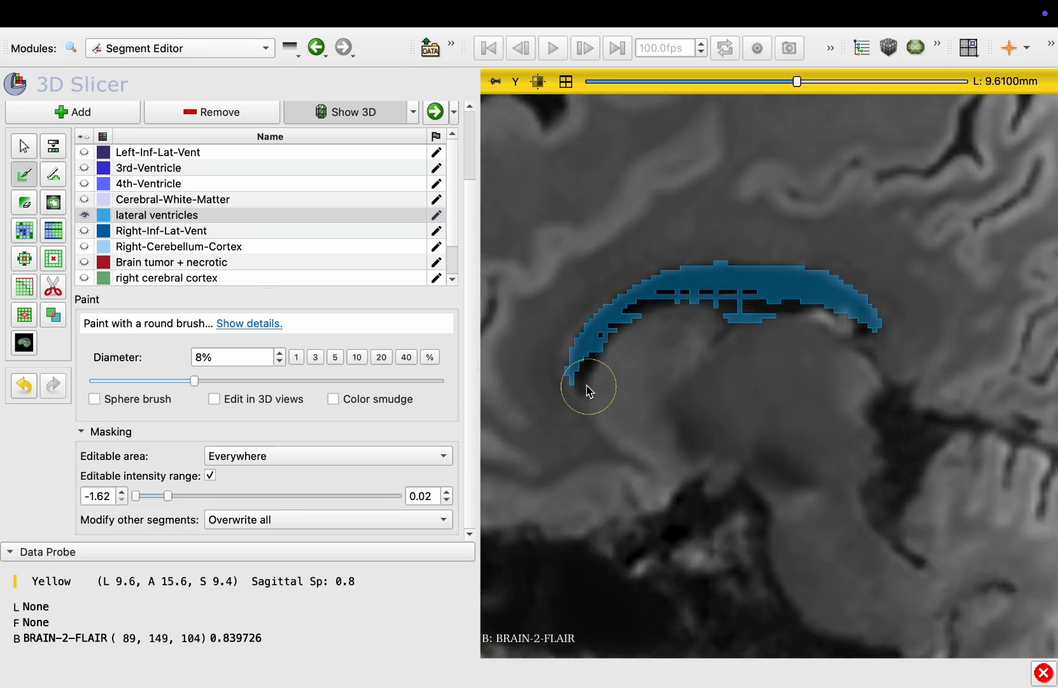
mouse_move(667, 323)
mouse_down()
mouse_move(752, 326)
mouse_move(829, 309)
mouse_move(831, 324)
mouse_up()
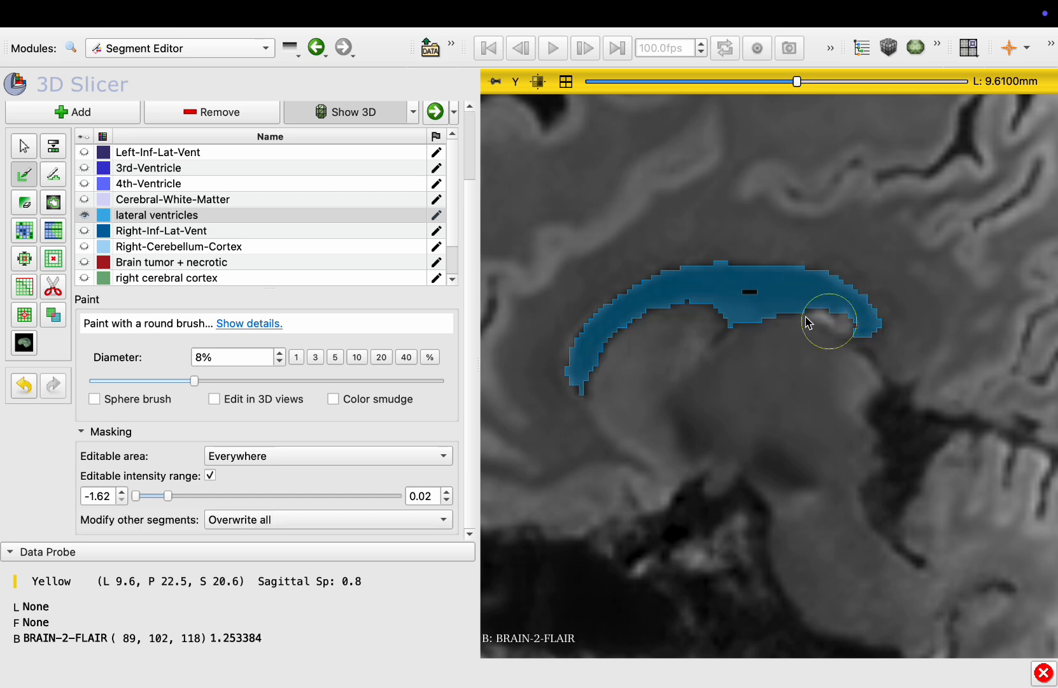
scroll(751, 292, up, 1)
mouse_move(721, 295)
mouse_down()
mouse_move(574, 367)
mouse_move(746, 301)
mouse_up()
drag(826, 307, 822, 303)
Step: Bring the sagittal view to L 16.8 mm, restore the four-view layout and show more of the brain in the axial and coronal views
scroll(821, 303, up, 8)
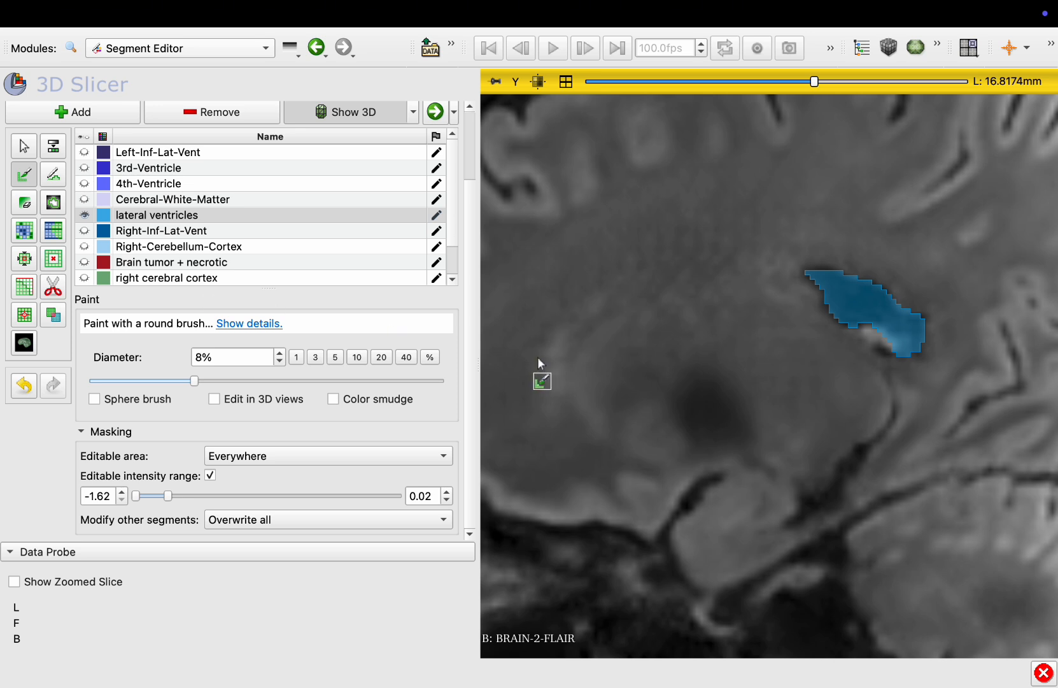
click(566, 81)
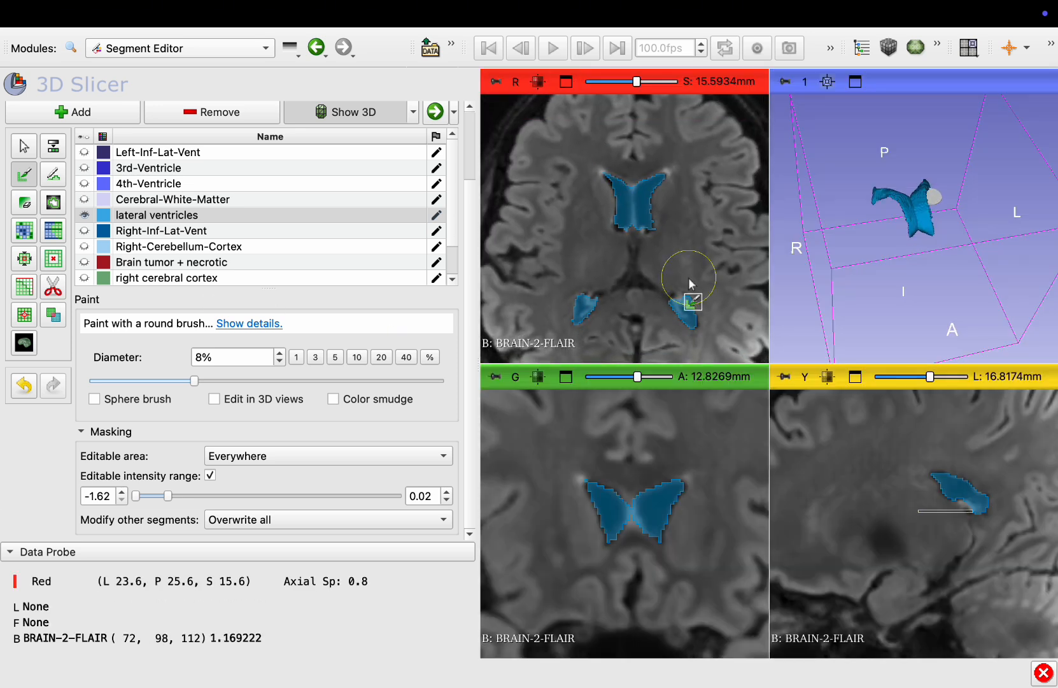
ctrl+scroll(667, 545, down, 3)
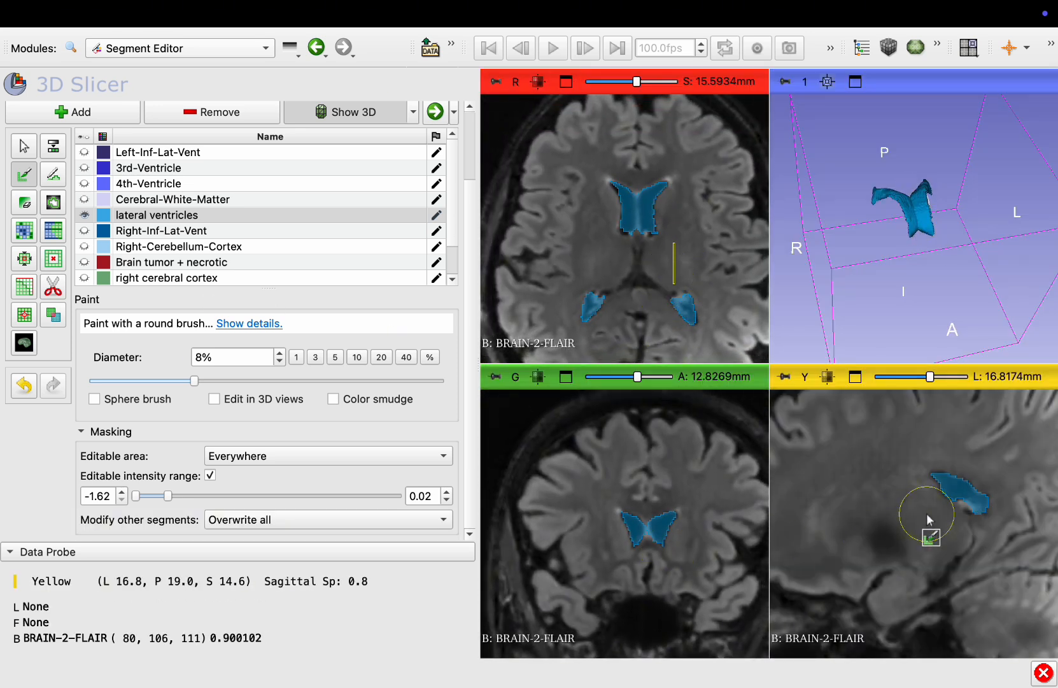